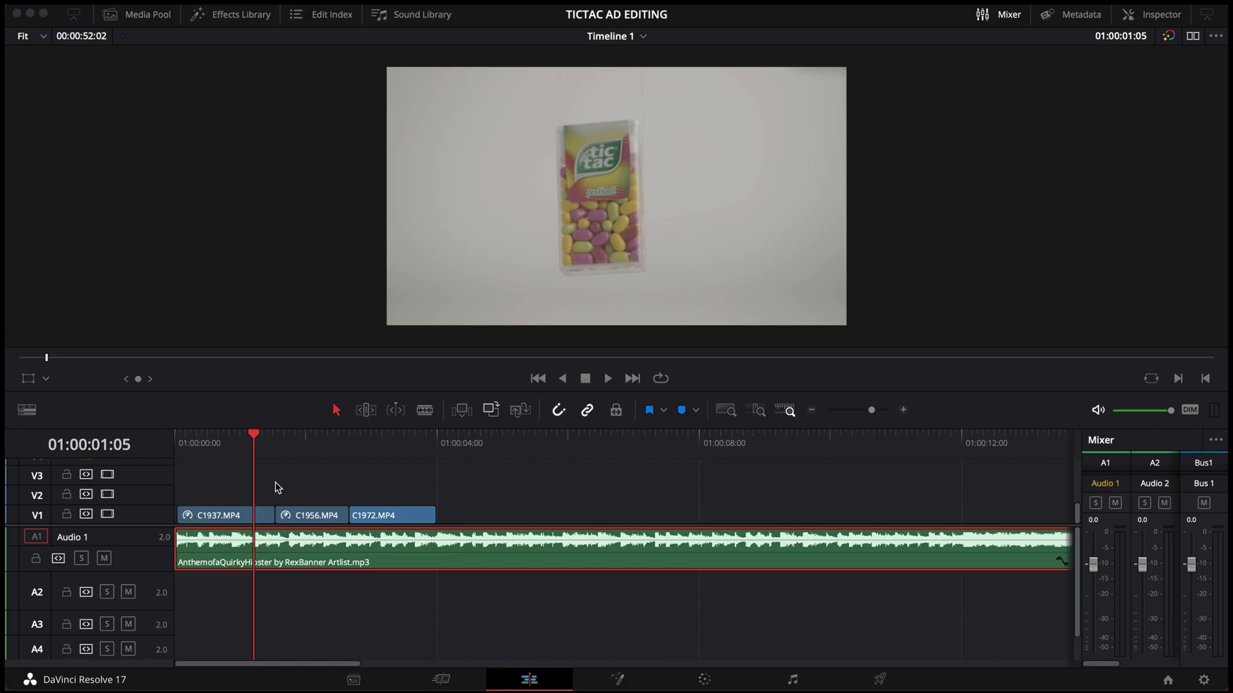
left_click(456, 605)
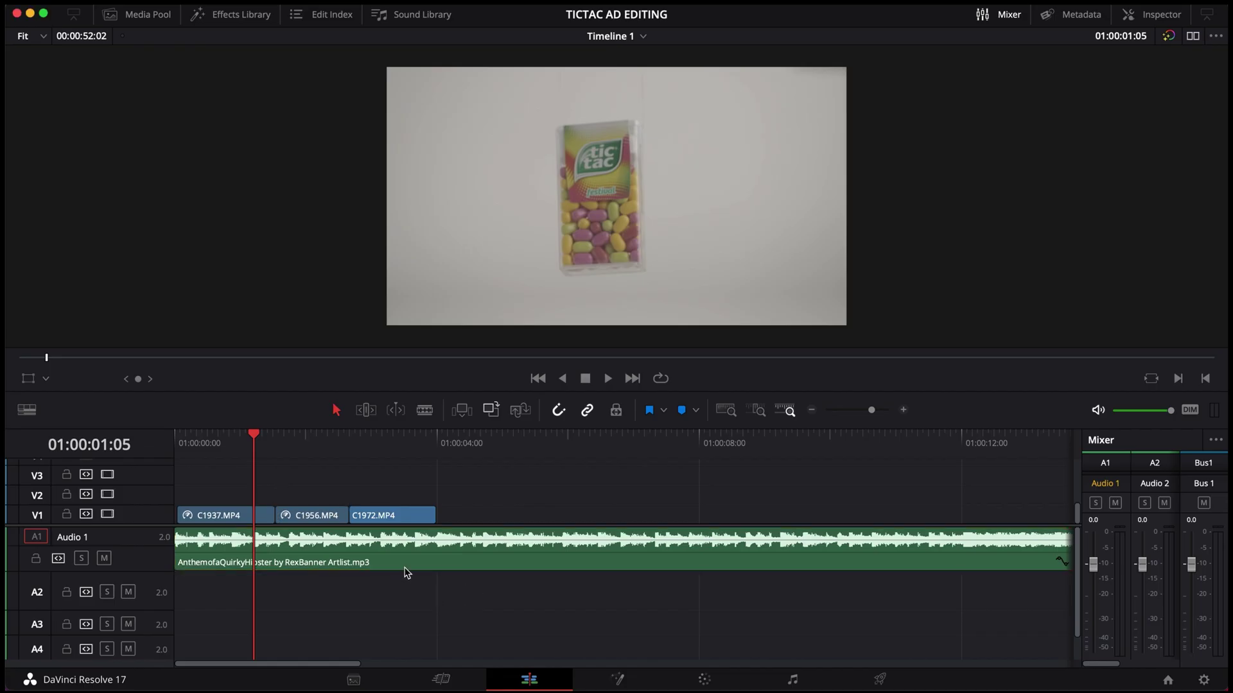
left_click(310, 556)
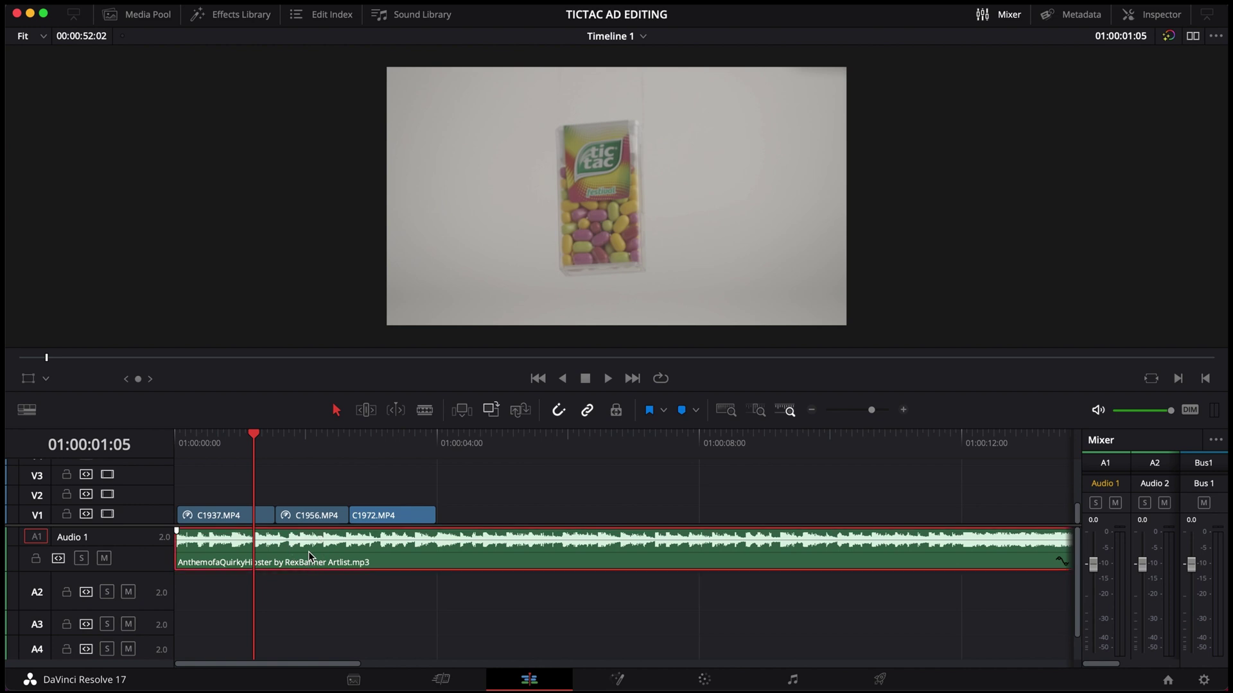
left_click(244, 443)
left_click_drag(261, 562, 642, 562)
left_click_drag(567, 556, 247, 552)
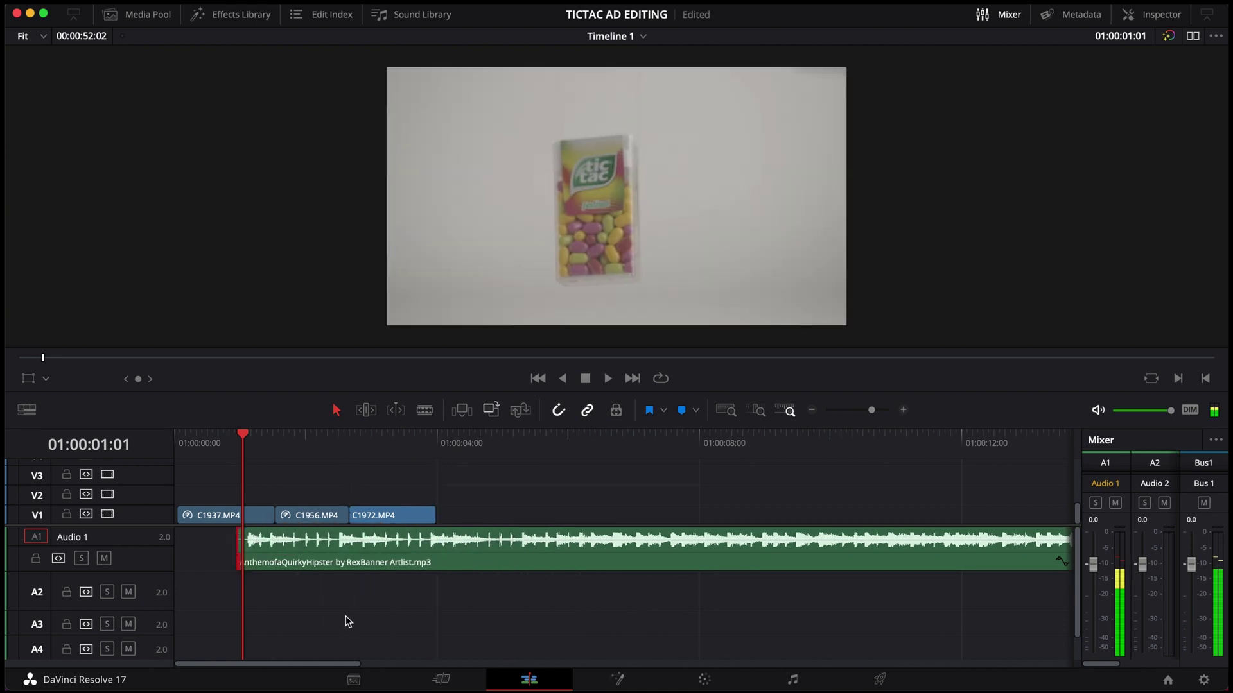
key("super+z")
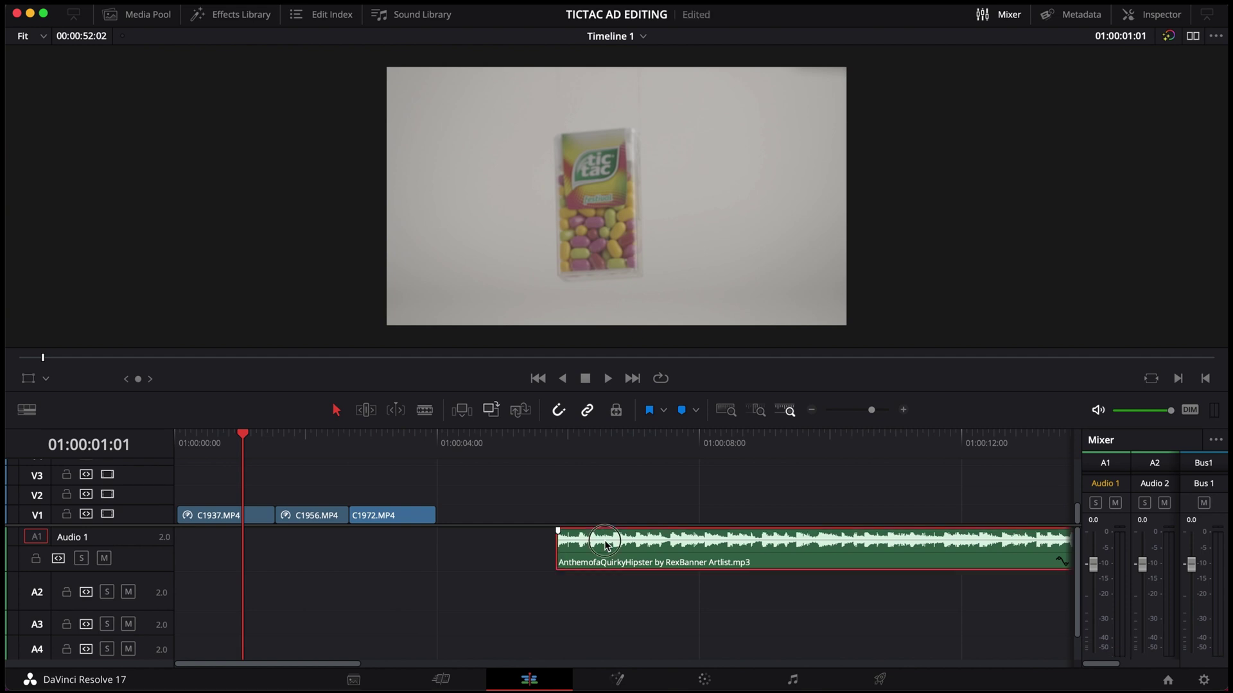
left_click_drag(605, 543, 199, 549)
left_click(181, 449)
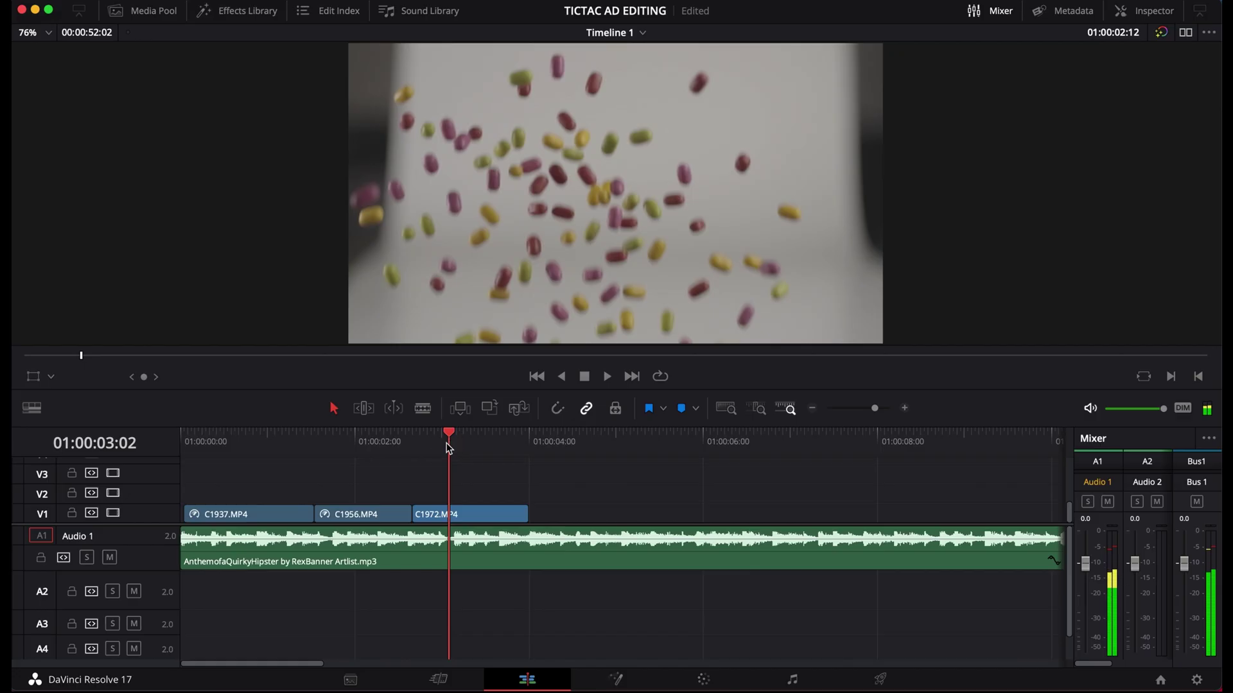
Scrub the opening candy cuts around one to two seconds, then bring up the Effects Library.
mouse_move(393, 441)
left_mouse_down()
mouse_move(431, 442)
mouse_move(404, 441)
left_mouse_up()
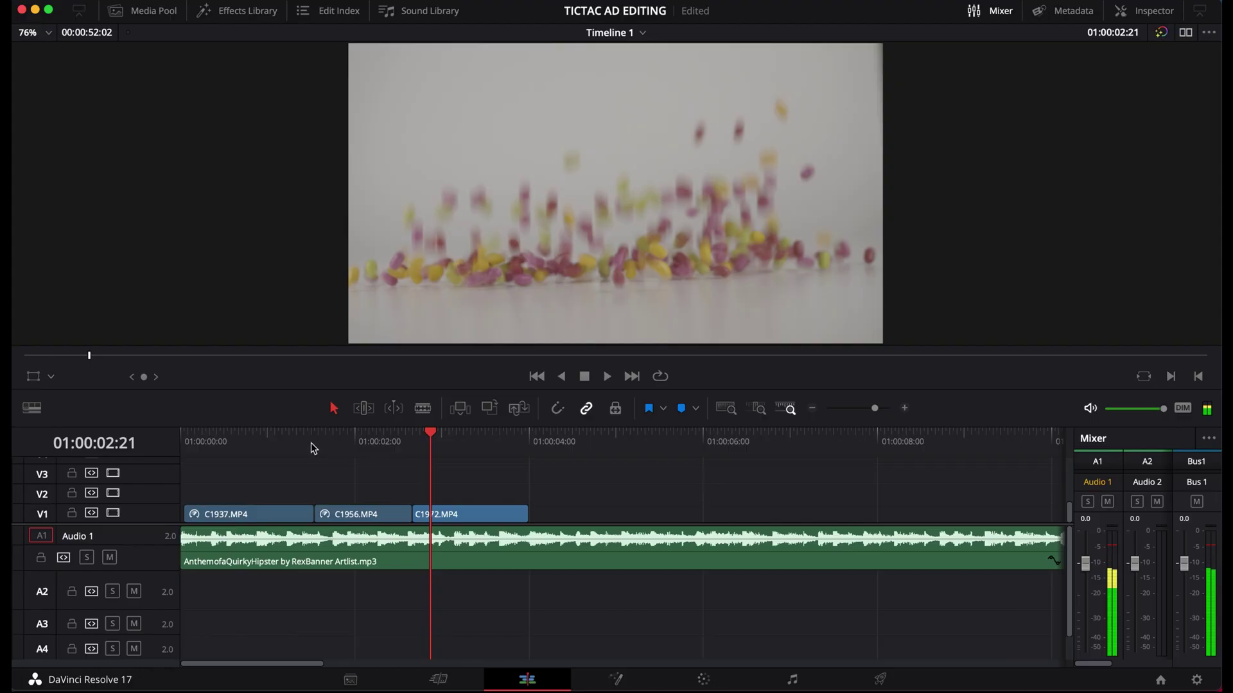
left_click(311, 443)
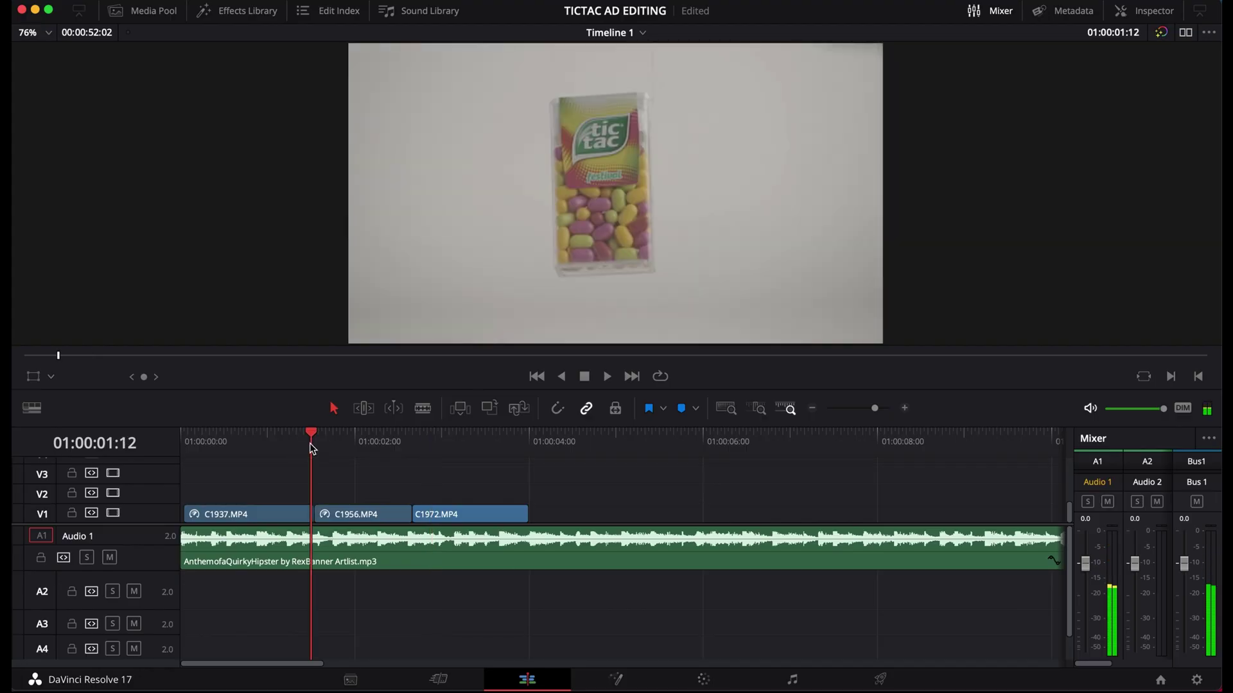
mouse_move(321, 446)
left_mouse_down()
mouse_move(307, 447)
mouse_move(324, 450)
left_mouse_up()
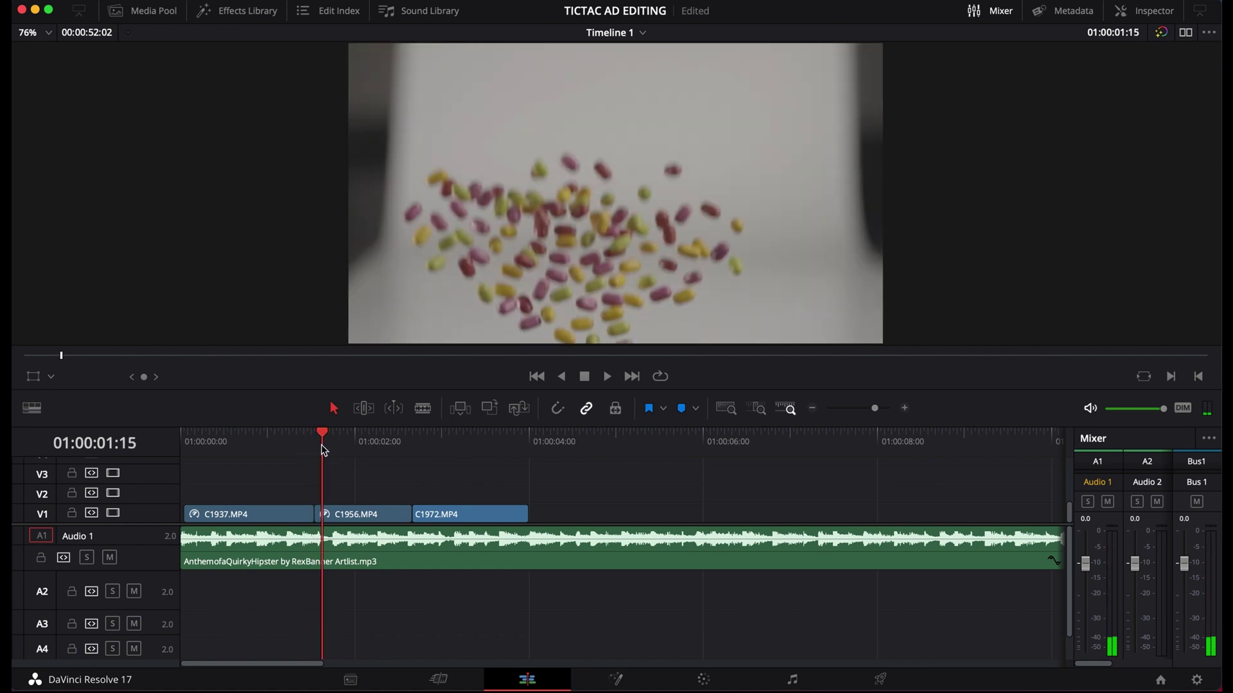
left_click(247, 12)
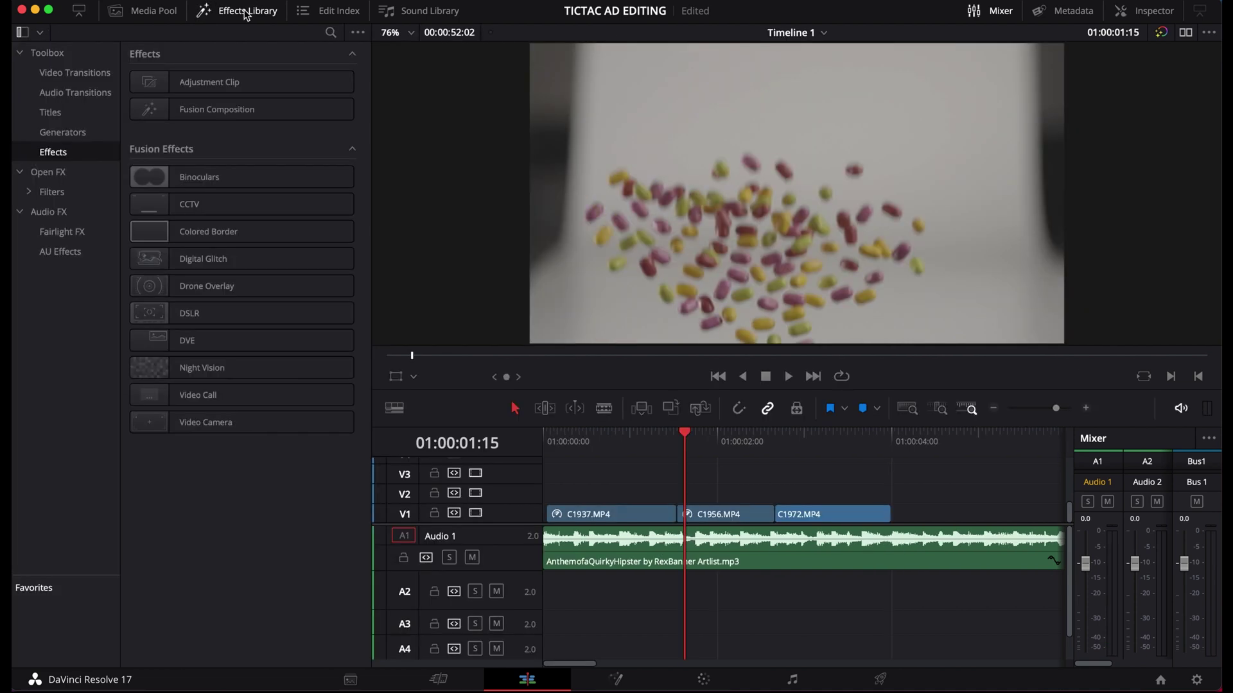
List the Video Transitions and scroll through them to locate Glitch.
left_click(68, 76)
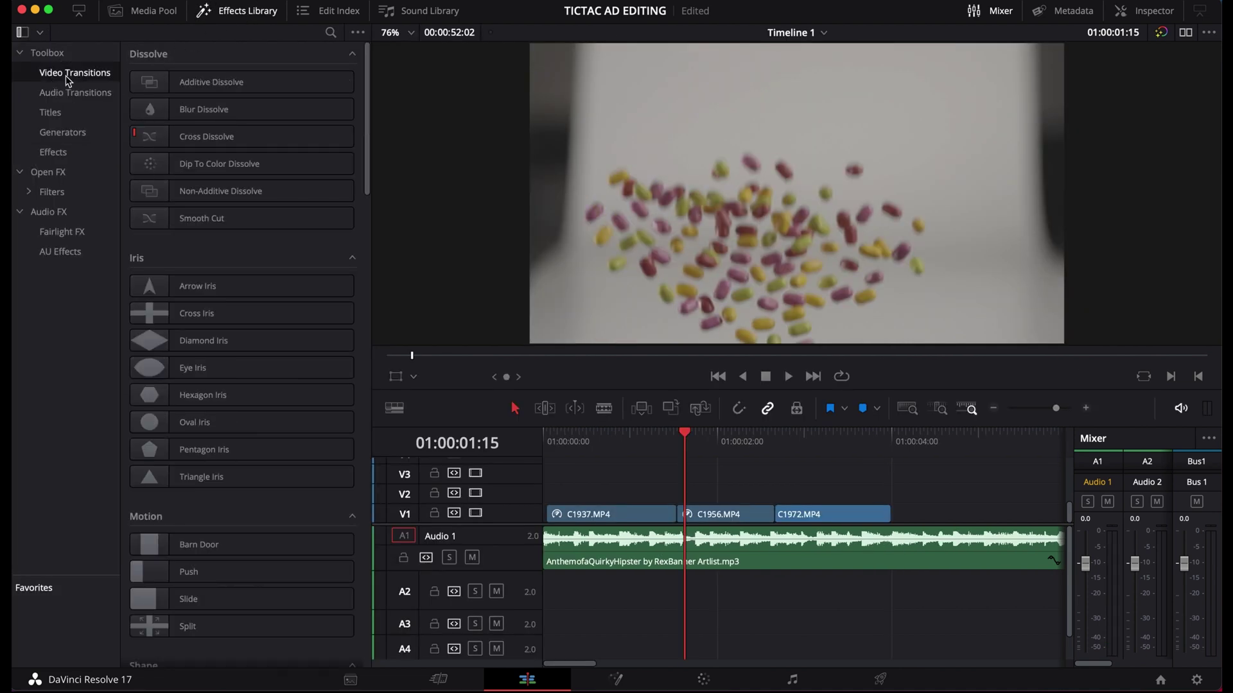
scroll(291, 345, "down", 20)
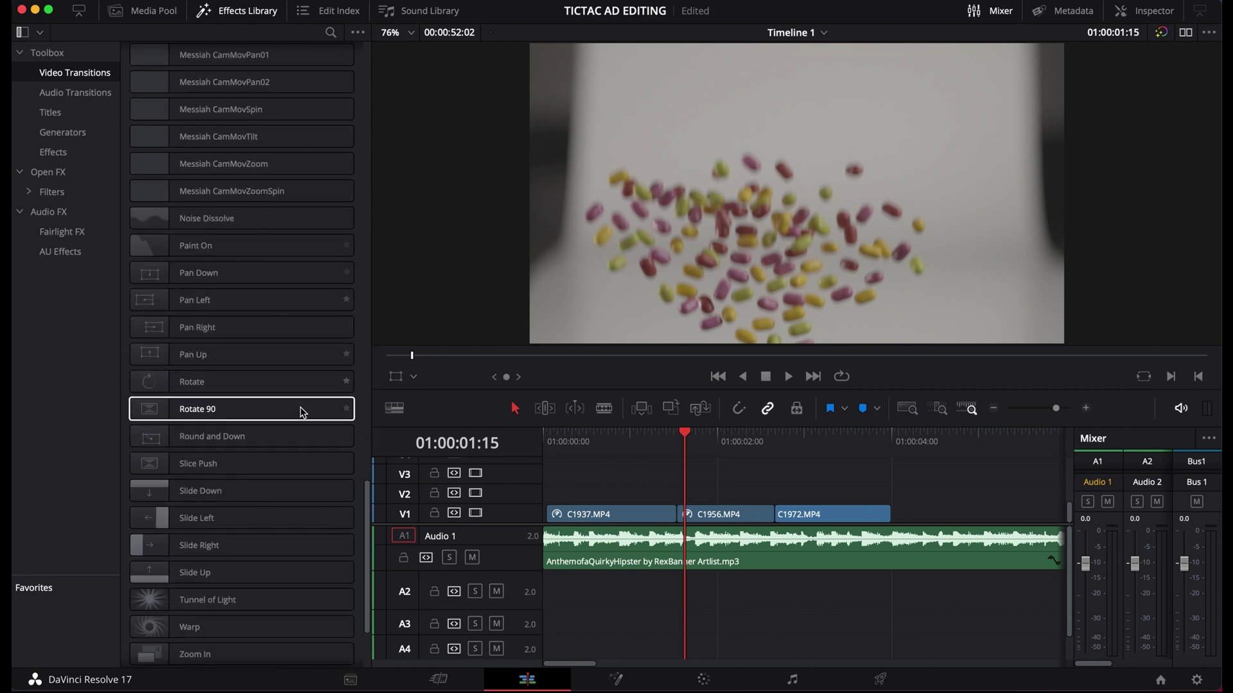
scroll(303, 412, "up", 8)
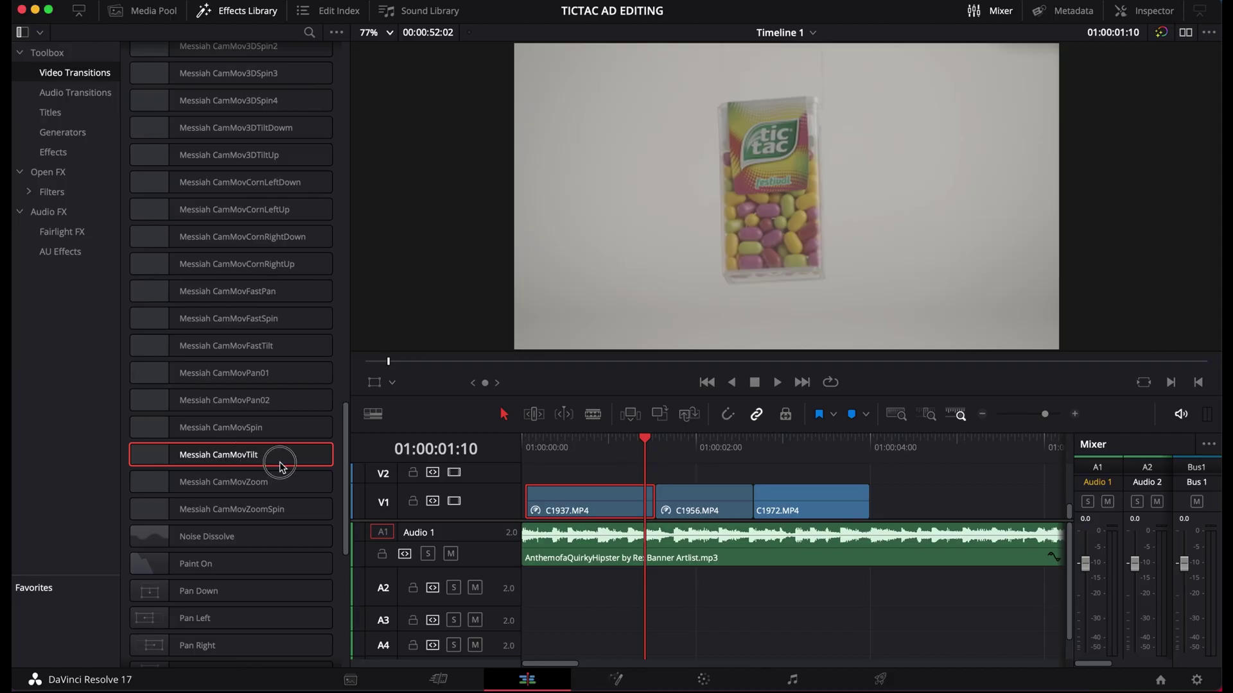
Drop the transition onto the C1937/C1956 cut, shorten it, and scrub to preview it.
left_click_drag(280, 466, 651, 507)
left_click_drag(560, 449, 565, 453)
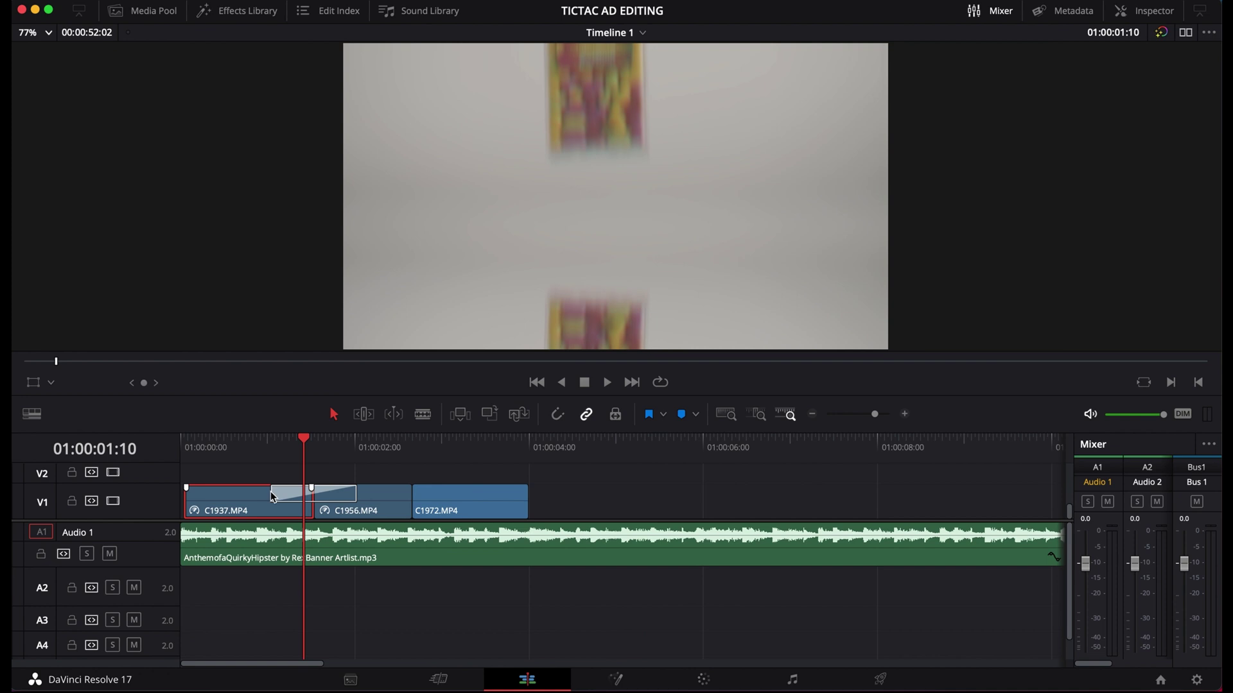
left_click_drag(272, 492, 304, 492)
mouse_move(309, 444)
left_mouse_down()
mouse_move(323, 445)
mouse_move(307, 447)
left_mouse_up()
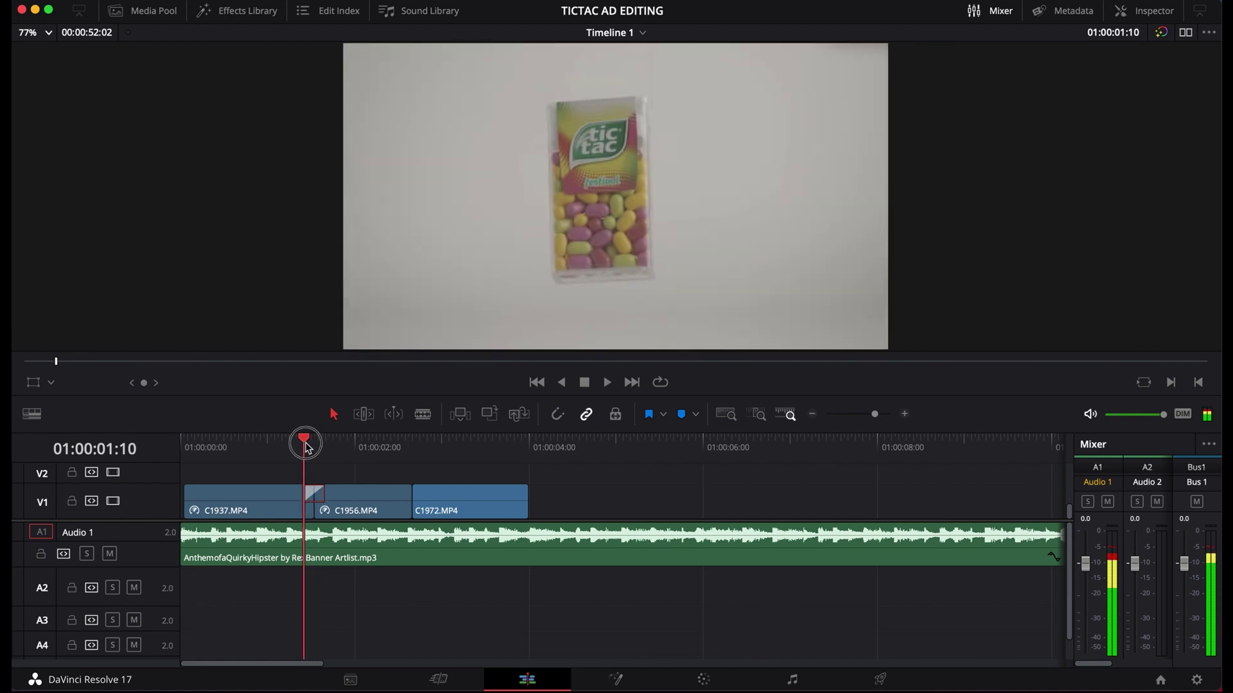
left_click(456, 445)
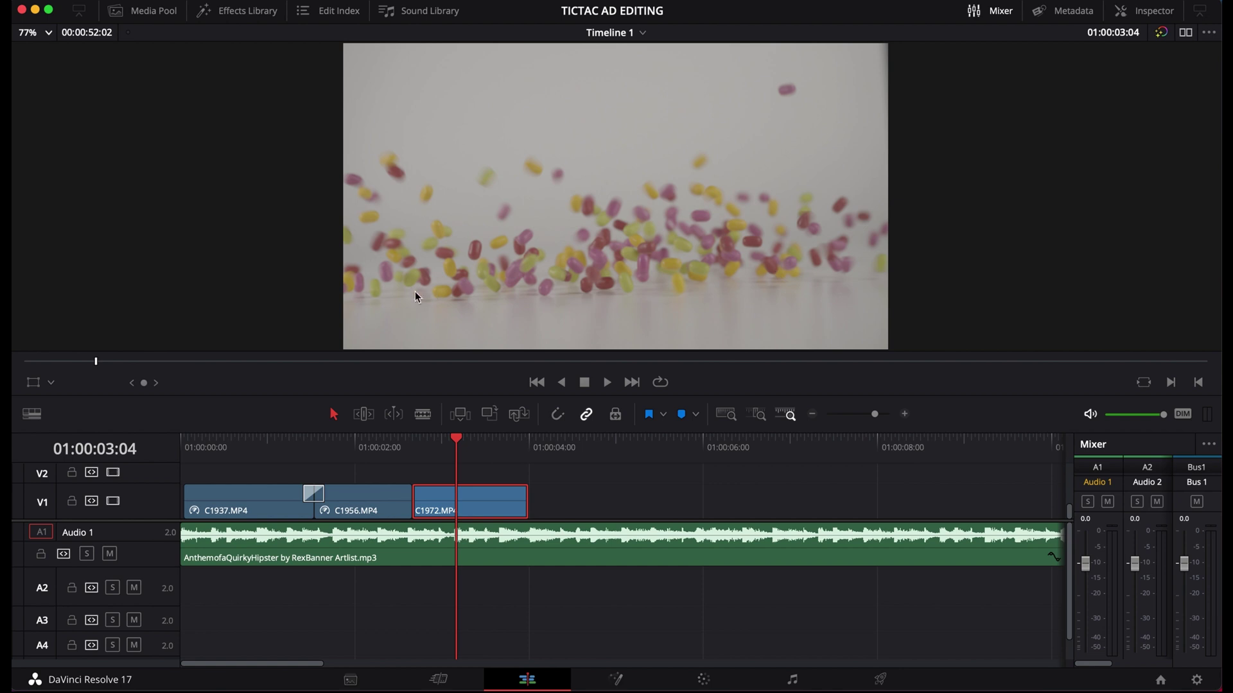
Try scaling C1972 with the on-image transform handles, then undo and turn them off.
left_click(34, 385)
left_click_drag(345, 353, 381, 348)
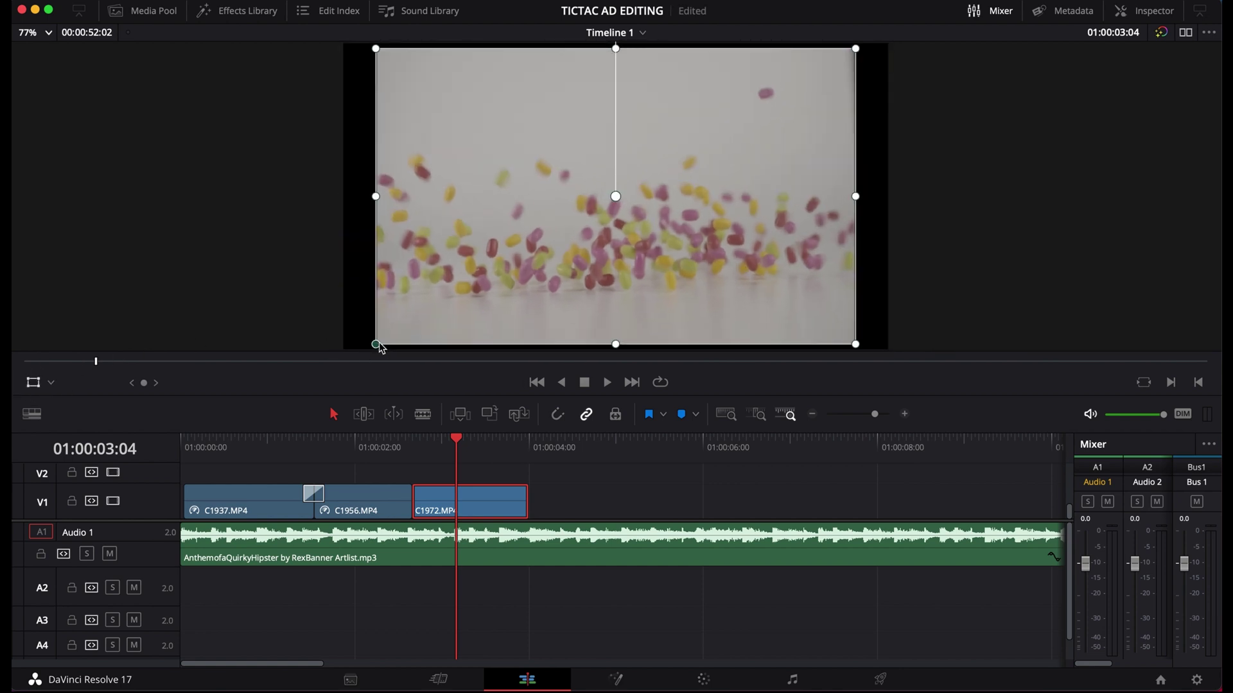
key("ctrl+z")
left_click(36, 384)
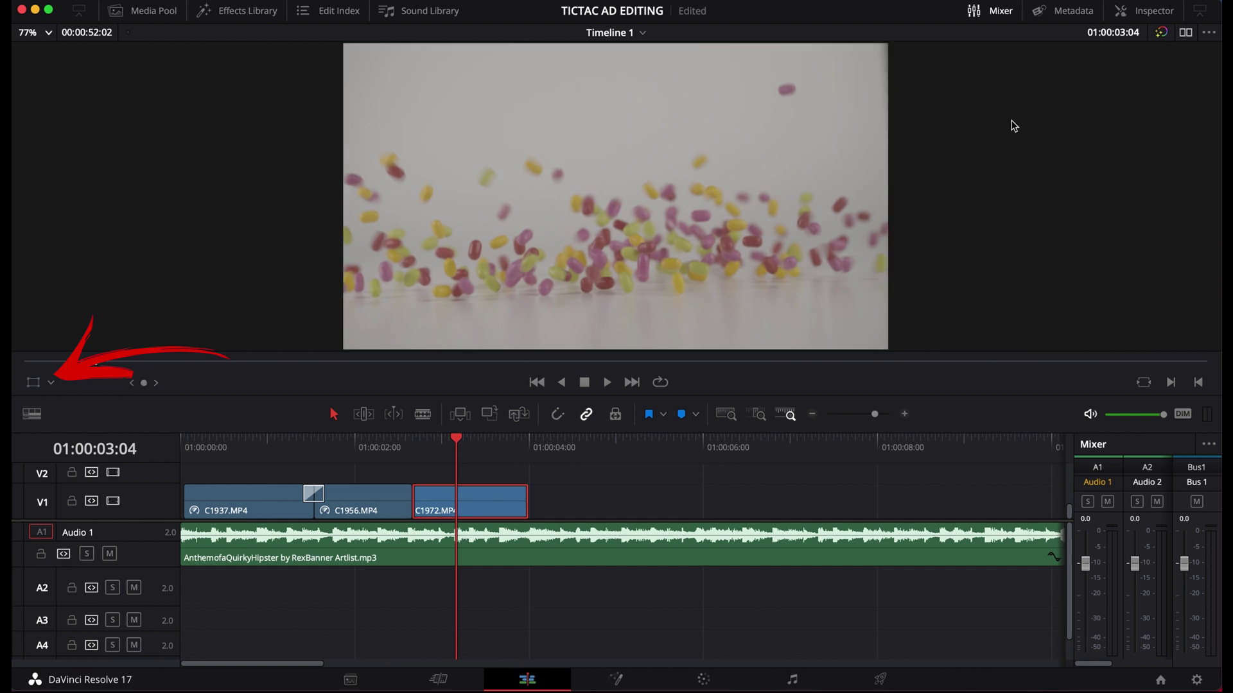
Give C1972 Zoom 1.340, Rotation -2.7 and Position Y 33 in the Inspector.
left_click(1156, 11)
left_click_drag(1047, 113, 1080, 114)
mouse_move(1138, 151)
left_mouse_down()
mouse_move(1125, 156)
mouse_move(1167, 133)
mouse_move(1128, 151)
left_mouse_up()
left_click(369, 443)
Check C1956's transform, scrub back over the zoomed clips, and select the transition.
left_click(373, 448)
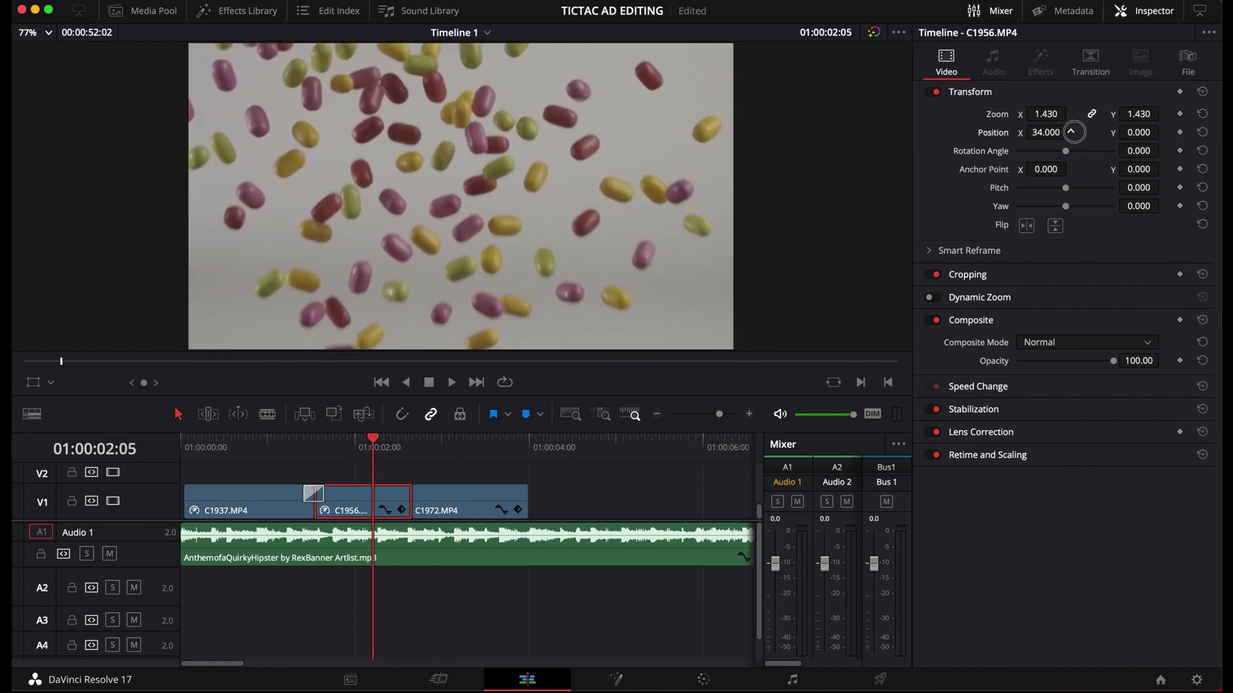
mouse_move(319, 452)
left_mouse_down()
mouse_move(326, 460)
mouse_move(295, 452)
mouse_move(325, 453)
left_mouse_up()
left_click(308, 455)
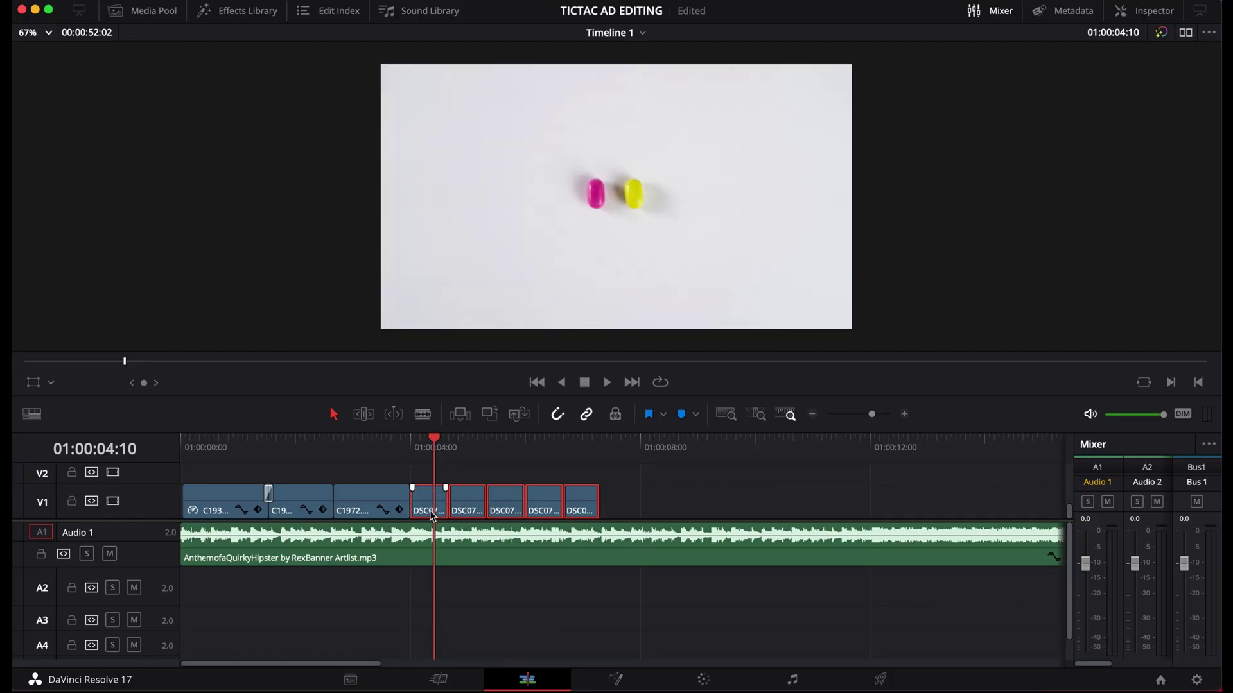
Trim the first DSC still so the photos start earlier, then play back the stop-motion run.
left_click_drag(459, 450, 465, 450)
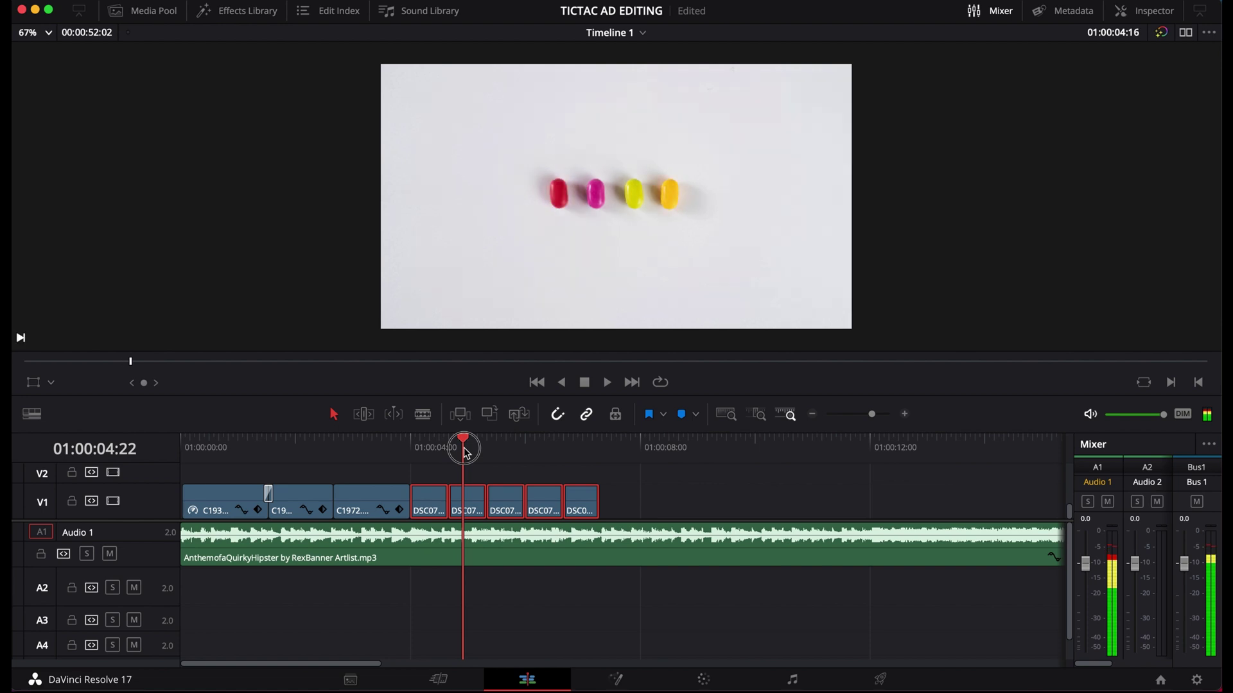
left_click(563, 448)
left_click(411, 447)
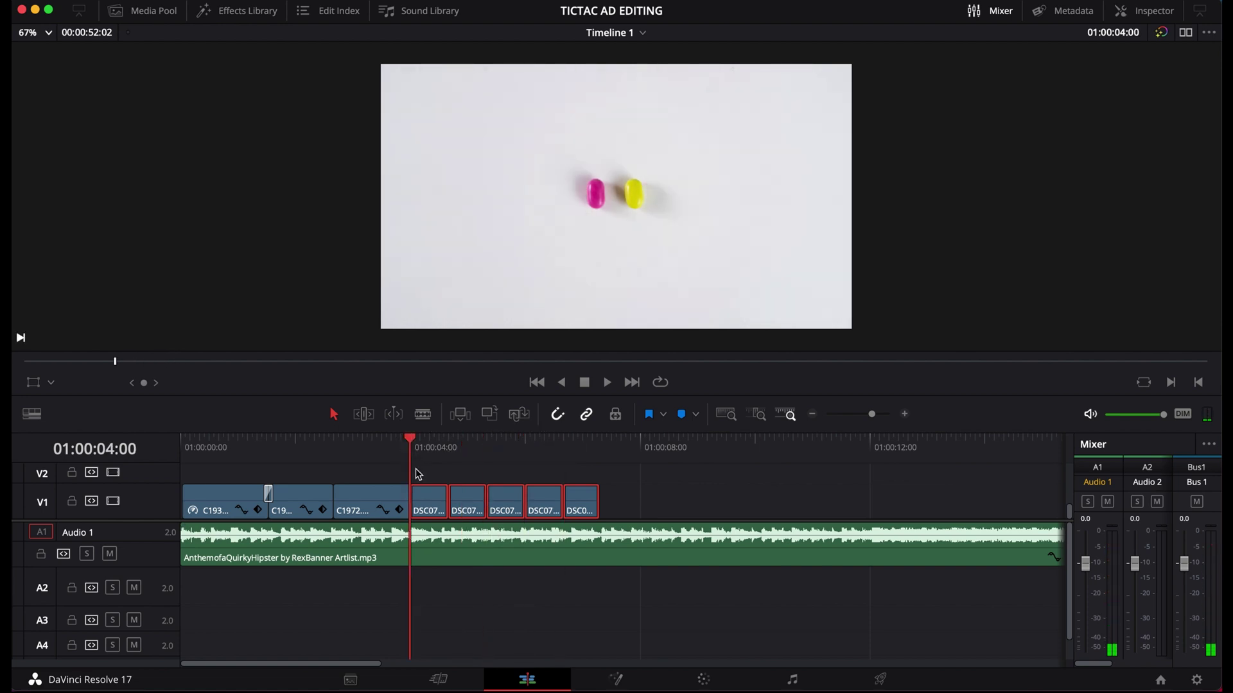
left_click_drag(412, 501, 433, 494)
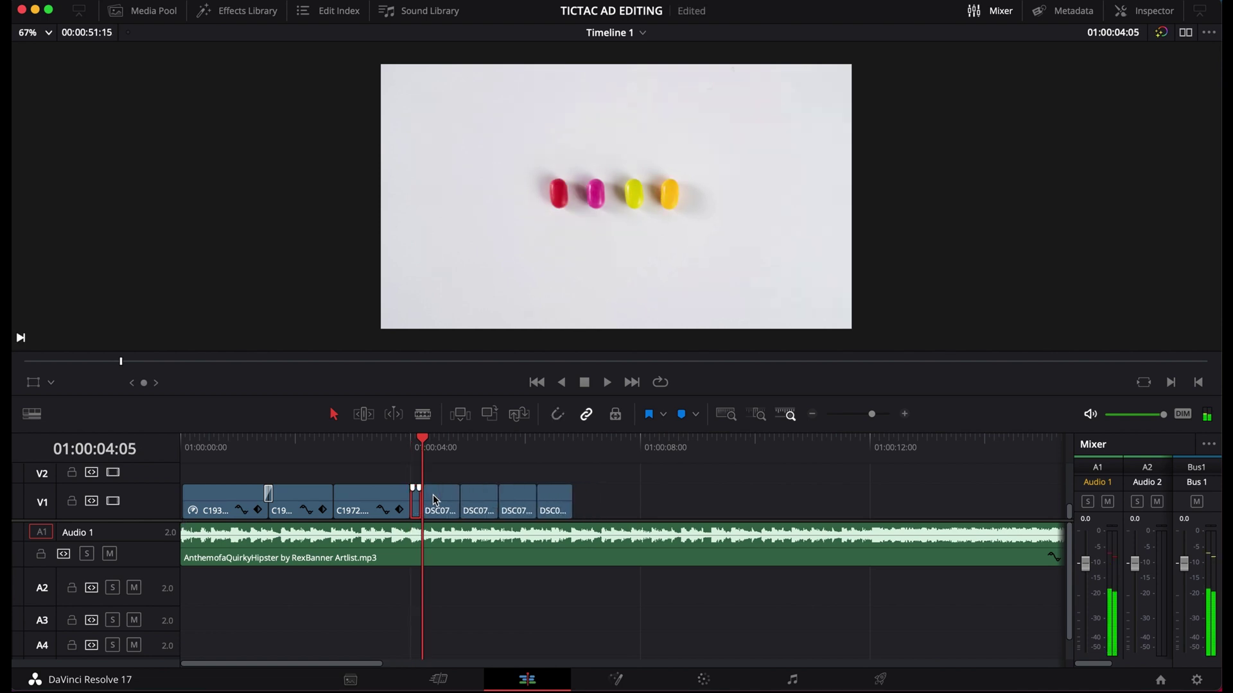
key("space")
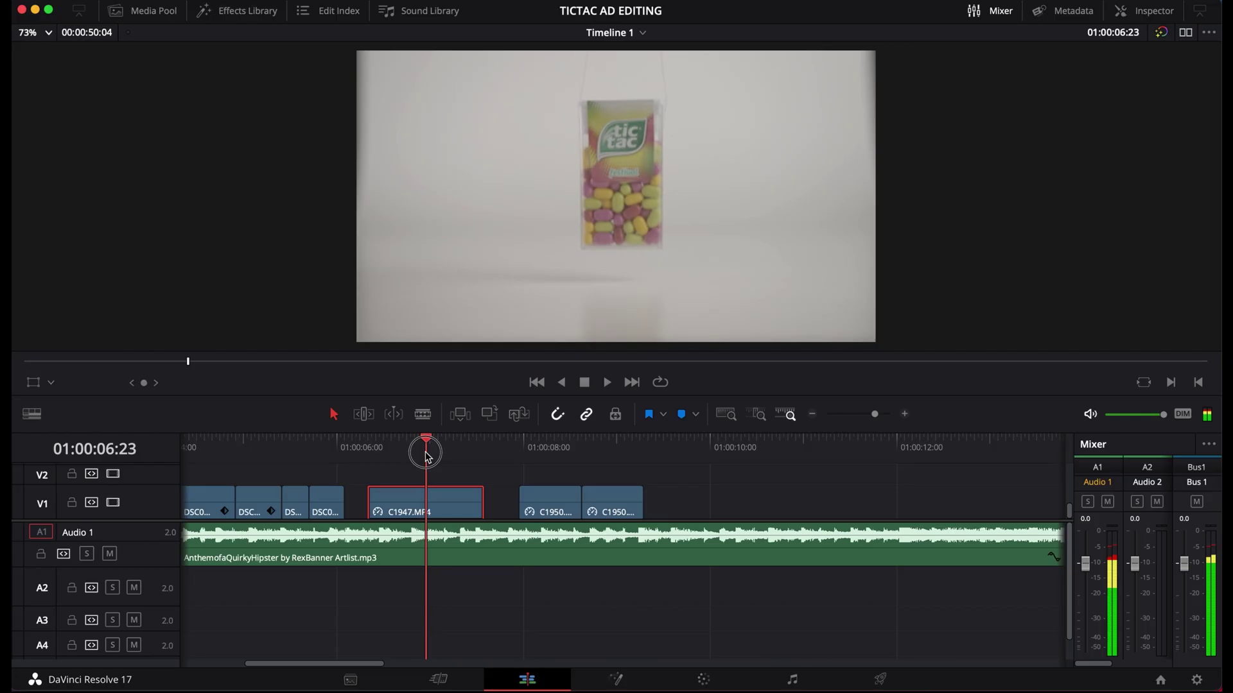
Butt C1947 against the last DSC photo and scrub around its start.
mouse_move(426, 448)
left_mouse_down()
mouse_move(440, 448)
mouse_move(429, 454)
left_mouse_up()
left_click_drag(434, 514, 411, 514)
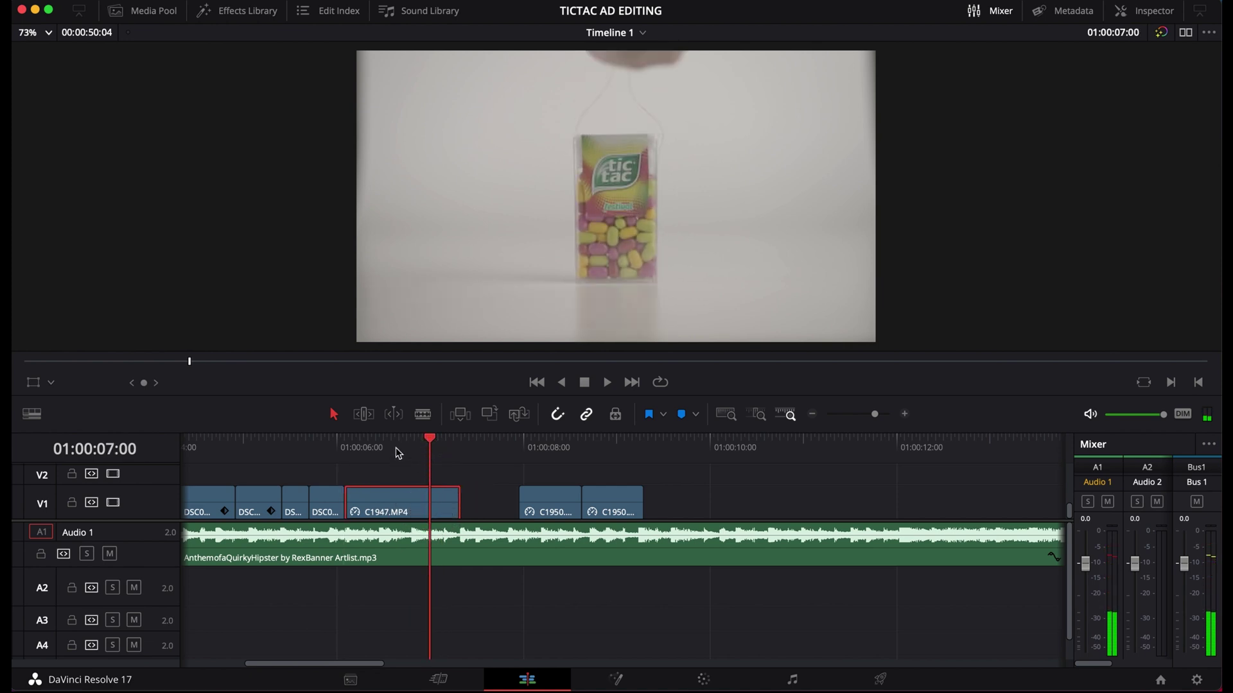
left_click(384, 448)
left_click_drag(383, 448, 400, 450)
Slide the C1950 clips left so C1950 sits right after C1947, then select C1947.
left_click_drag(546, 504, 515, 504)
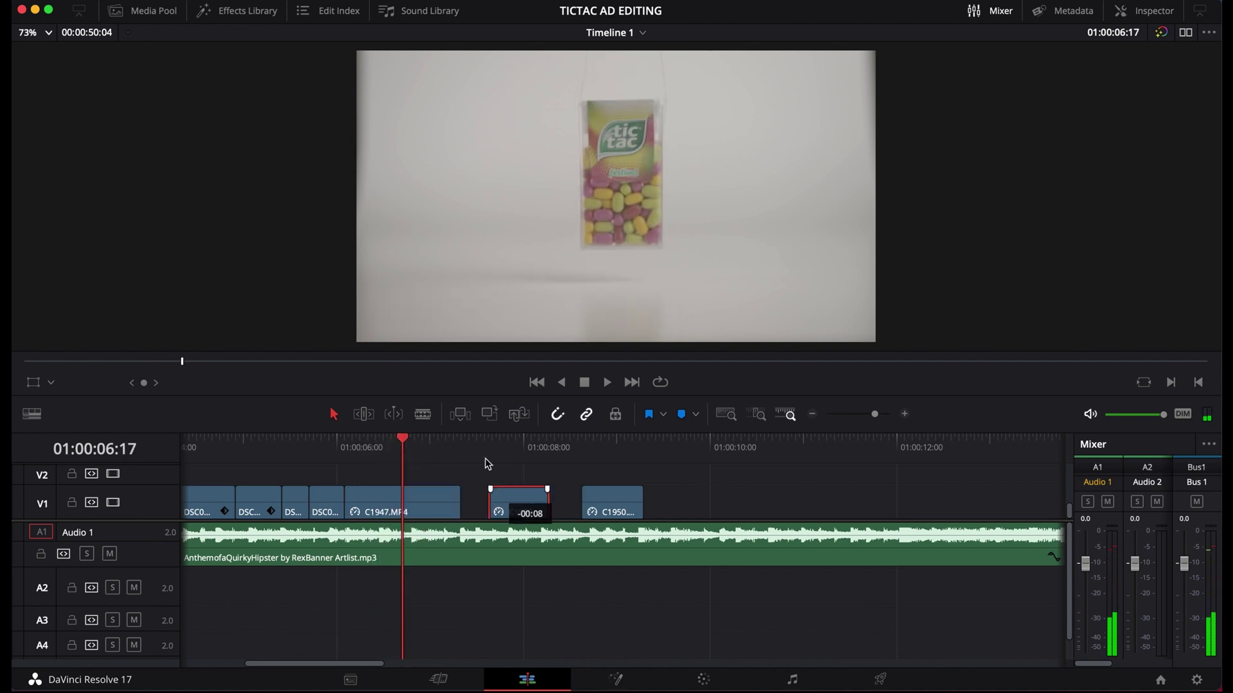
left_click(506, 451)
mouse_move(508, 455)
left_mouse_down()
mouse_move(542, 443)
mouse_move(490, 448)
left_mouse_up()
left_click_drag(501, 502, 471, 502)
left_click_drag(610, 505, 552, 504)
left_click_drag(504, 448, 546, 448)
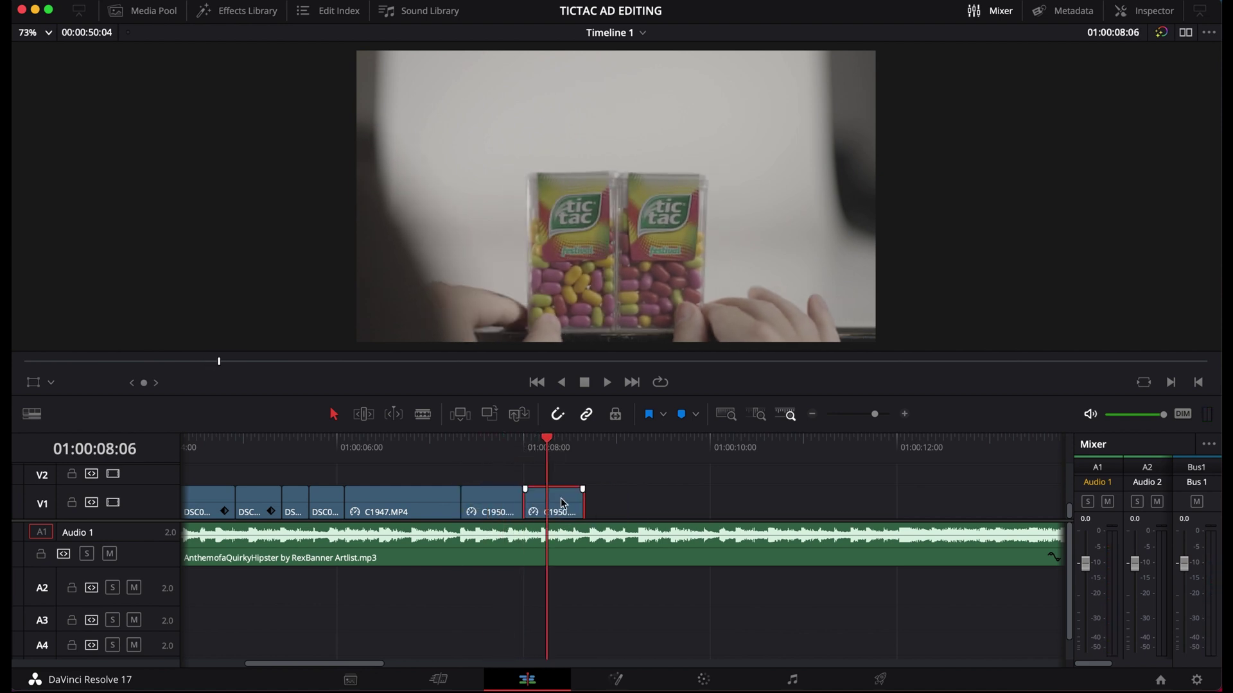
left_click(523, 449)
left_click_drag(525, 504, 462, 504)
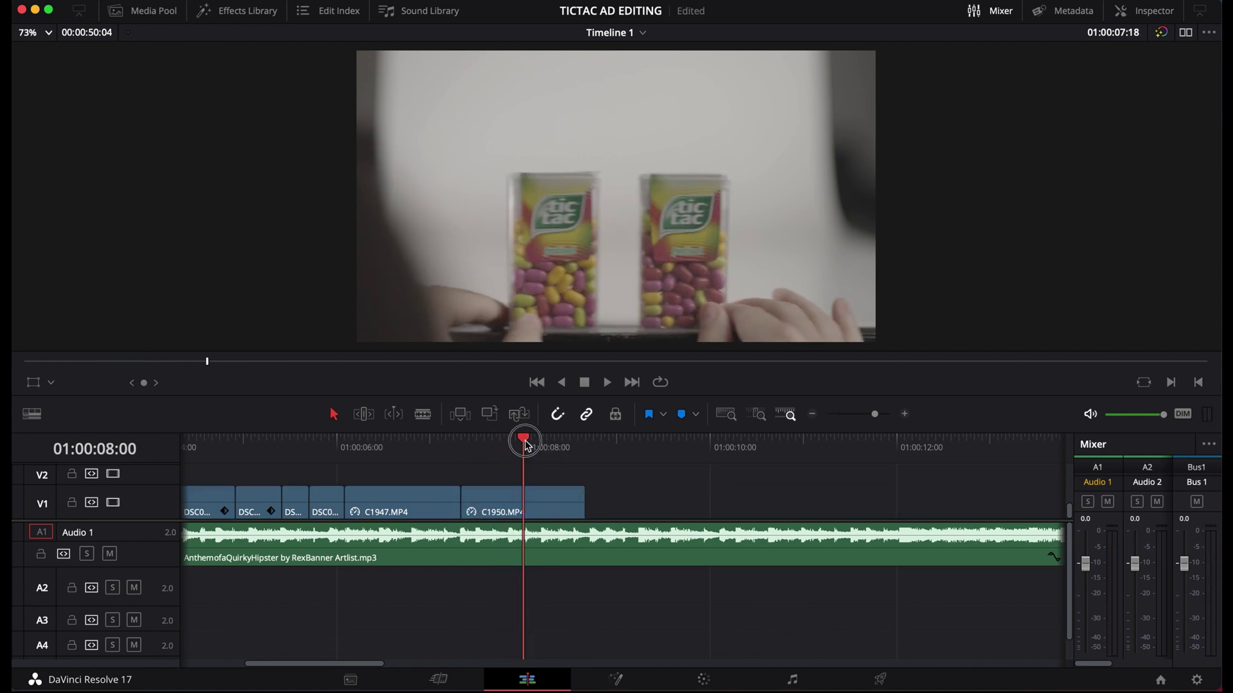
left_click(406, 450)
Shift C1947's image upward in the Inspector, then step onto the C1950 clip.
left_click(1145, 11)
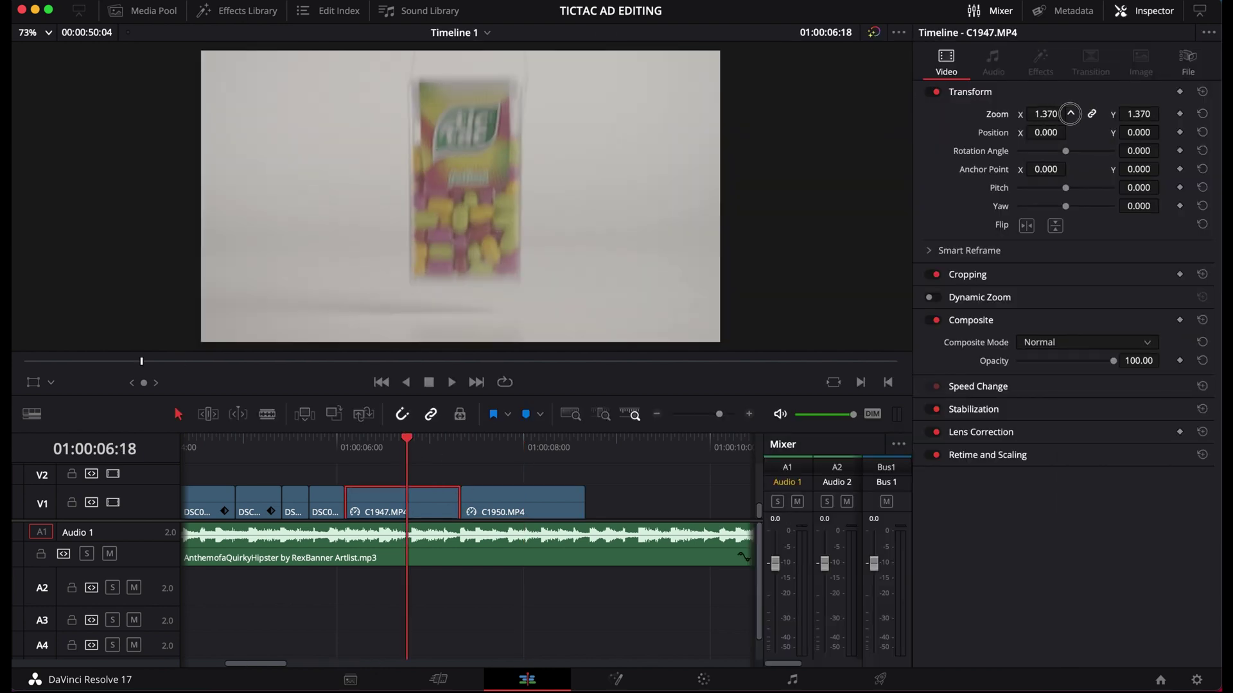
left_click_drag(1122, 135, 1158, 132)
key("Left")
key("shift+Right")
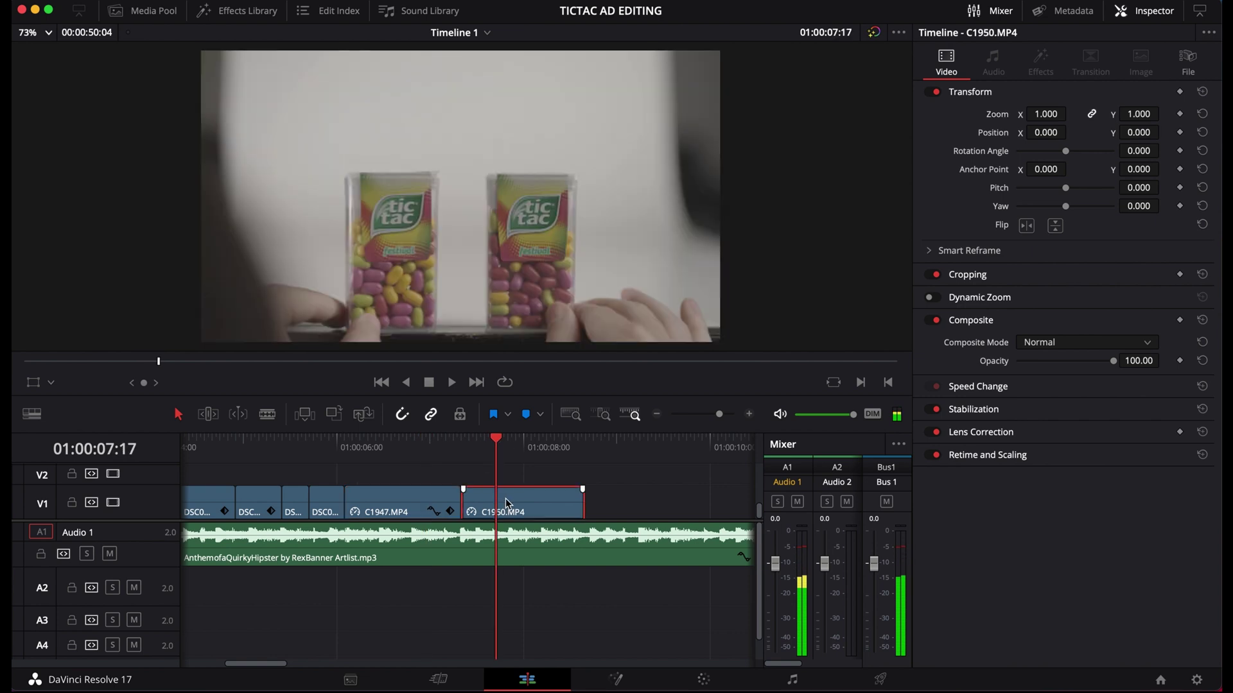
Set C1950 to Zoom 1.850 and Position Y 16.
left_click_drag(1072, 115, 1154, 131)
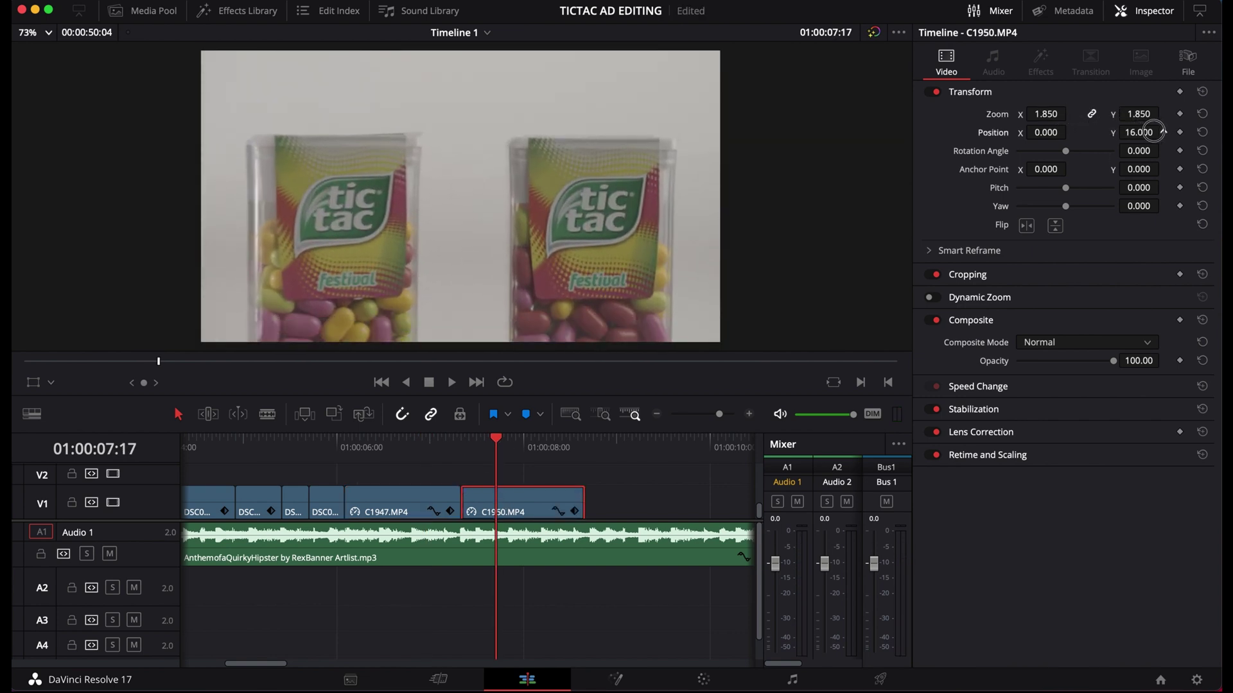
left_click_drag(719, 414, 706, 414)
left_click(583, 508)
left_click_drag(583, 507, 282, 507)
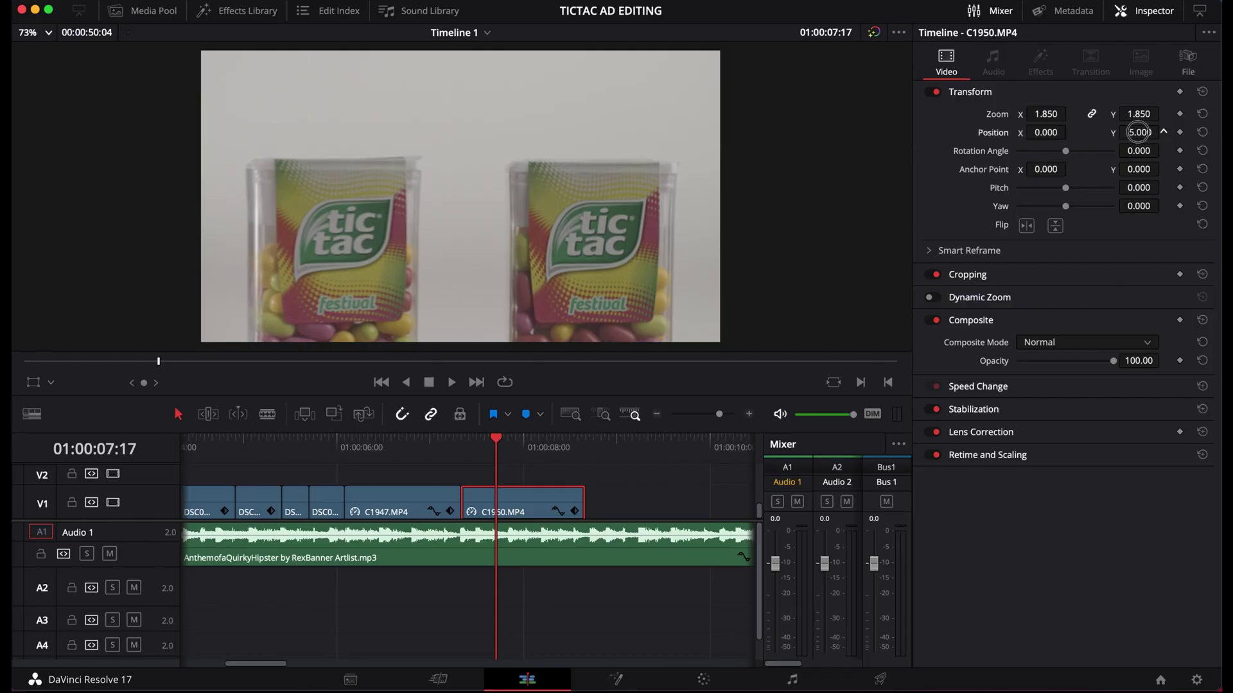
left_click_drag(1154, 132, 1154, 132)
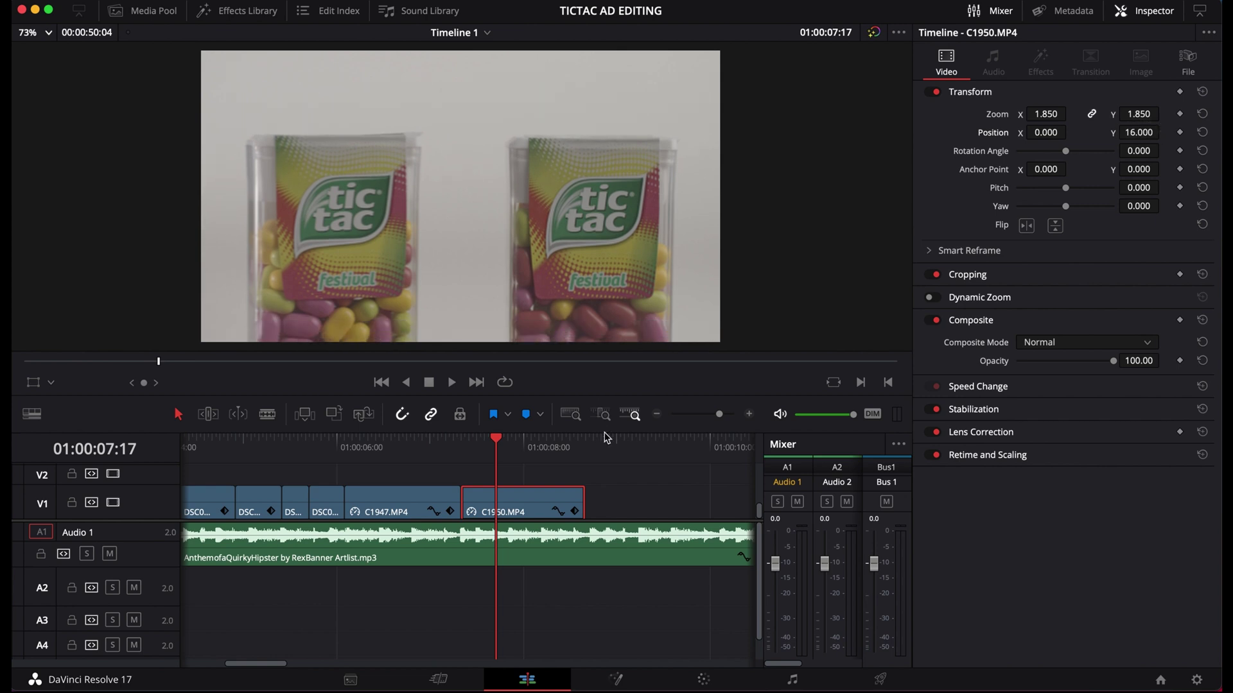
left_click(708, 414)
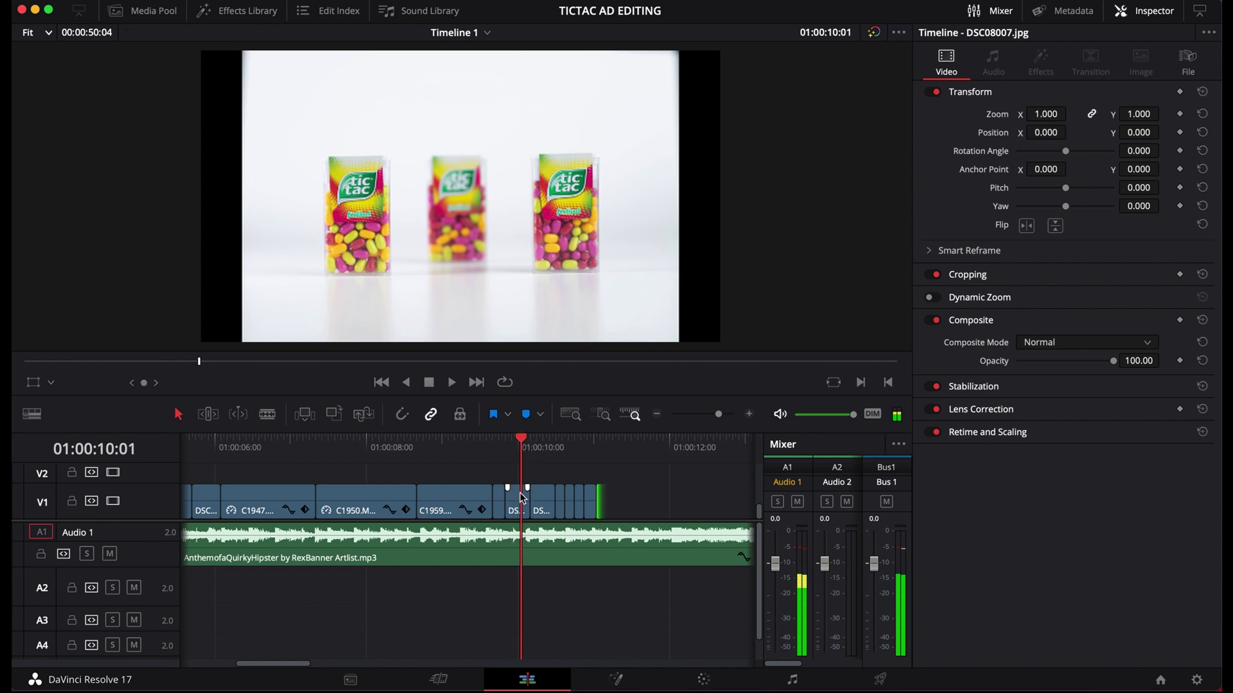
Trim three frames off the DSC08007 still and scrub the photos to review.
left_click_drag(522, 500, 522, 501)
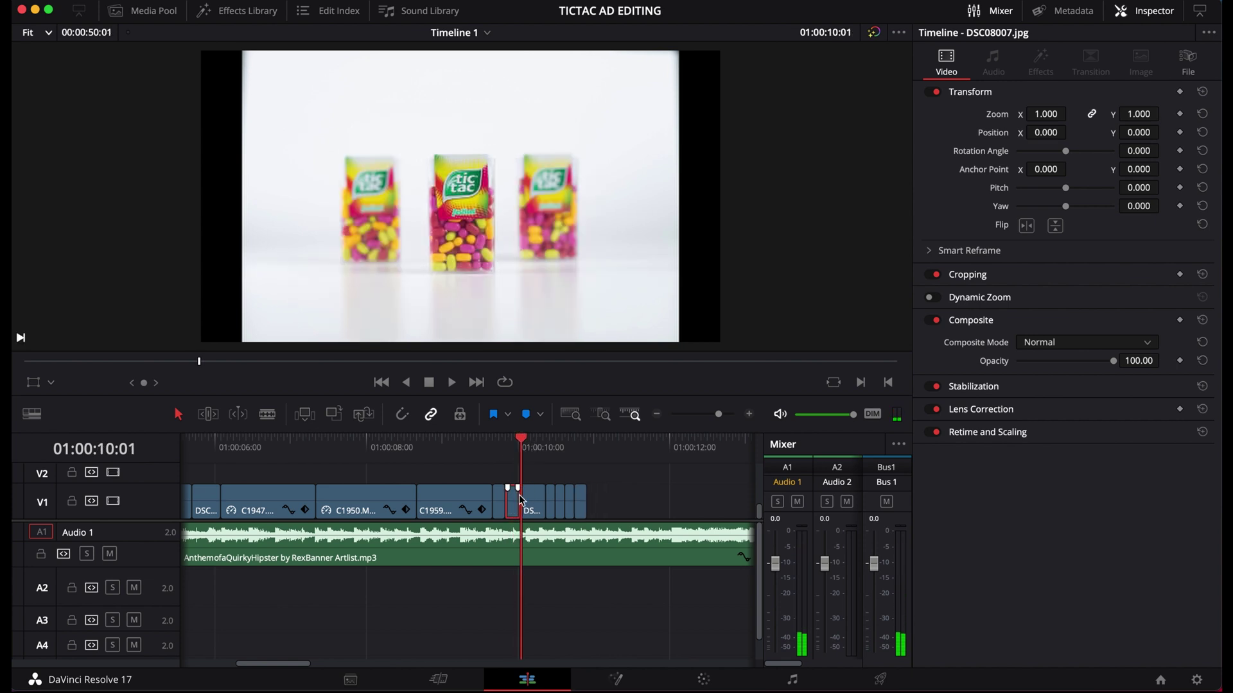
left_click_drag(522, 447, 538, 441)
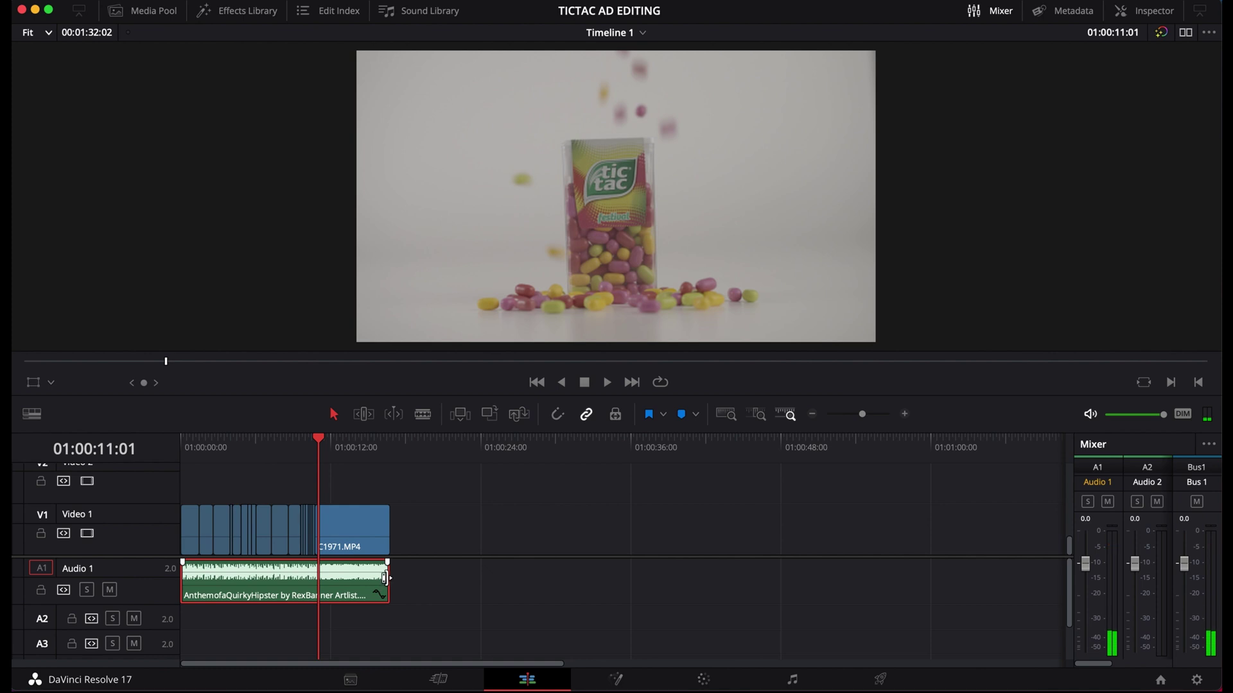
Stretch the AnthemofaQuirkyHipster clip on A1 to about 54 seconds and move to its ending.
left_click_drag(386, 578, 864, 574)
left_click_drag(707, 442, 793, 457)
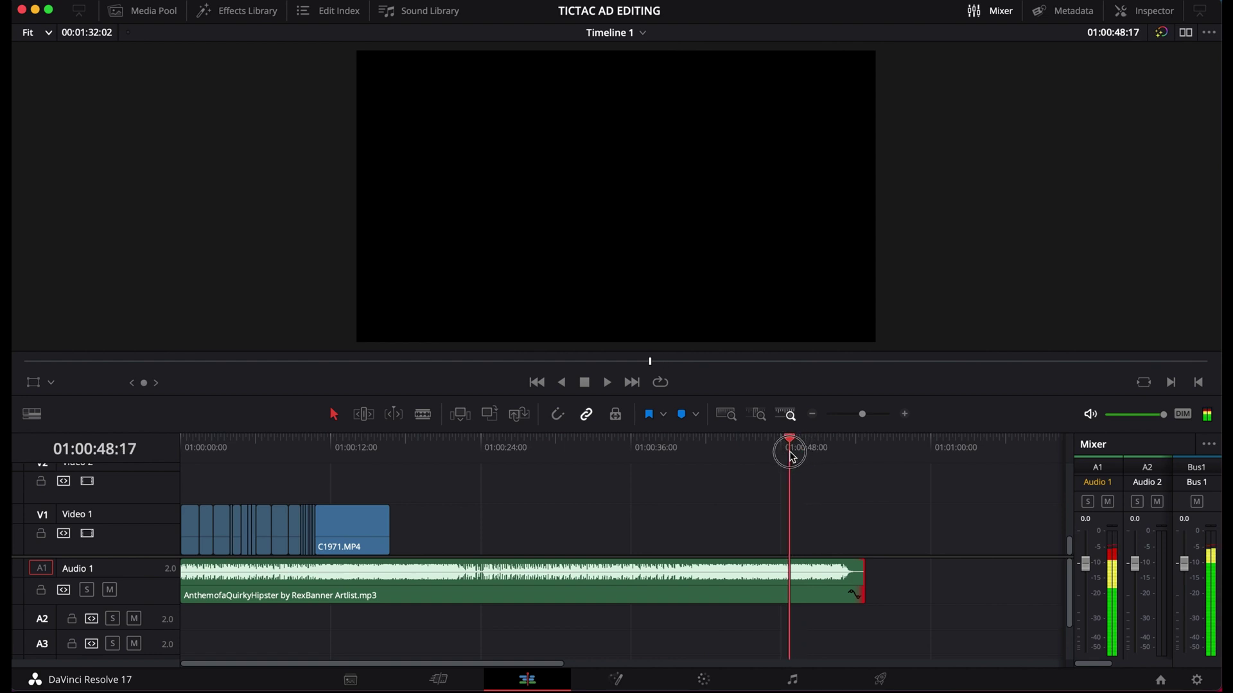
Split the music at 48:16 and at C1971's start, then delete the middle section.
left_click(791, 590)
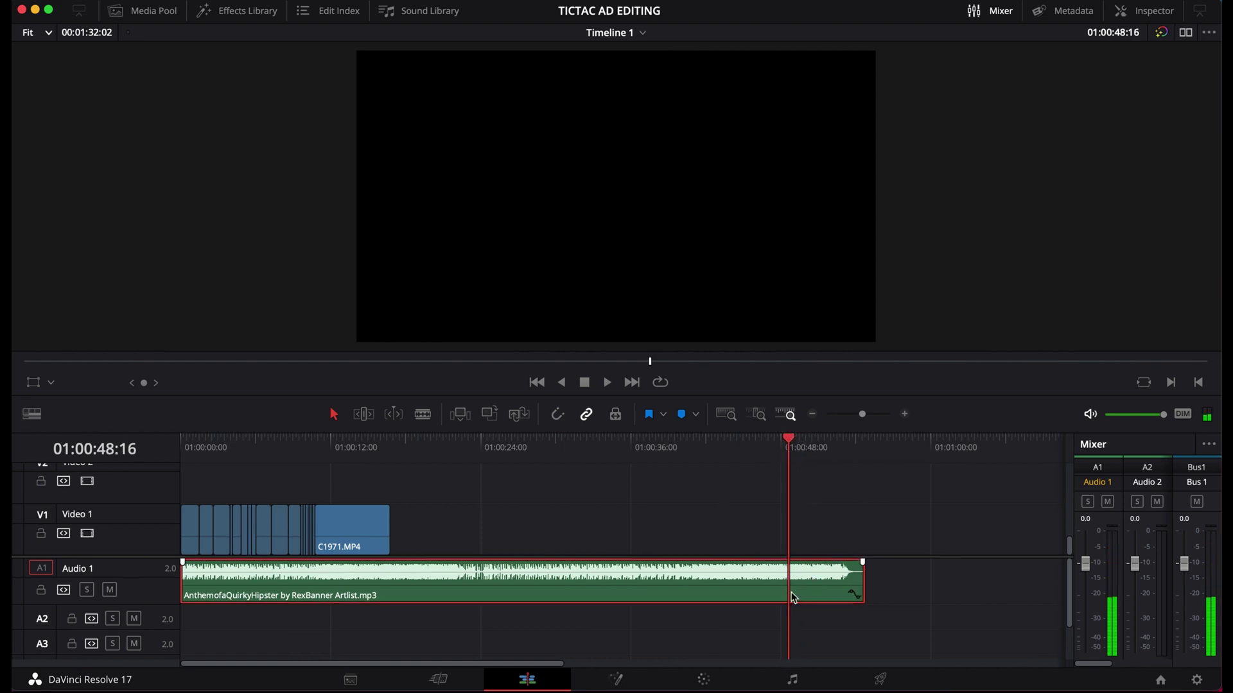
scroll(793, 595, "right", 3)
key("super+b")
scroll(789, 597, "left", 3)
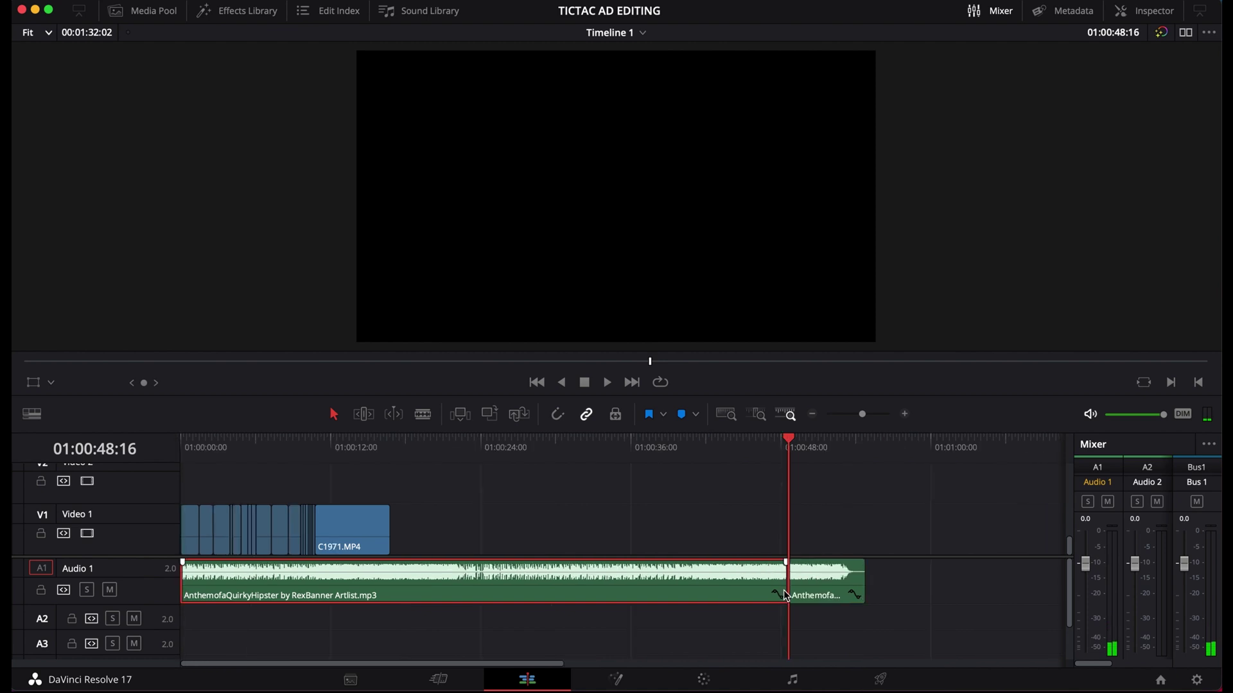
key("Up")
key("super+b")
left_click(534, 587)
key("Delete")
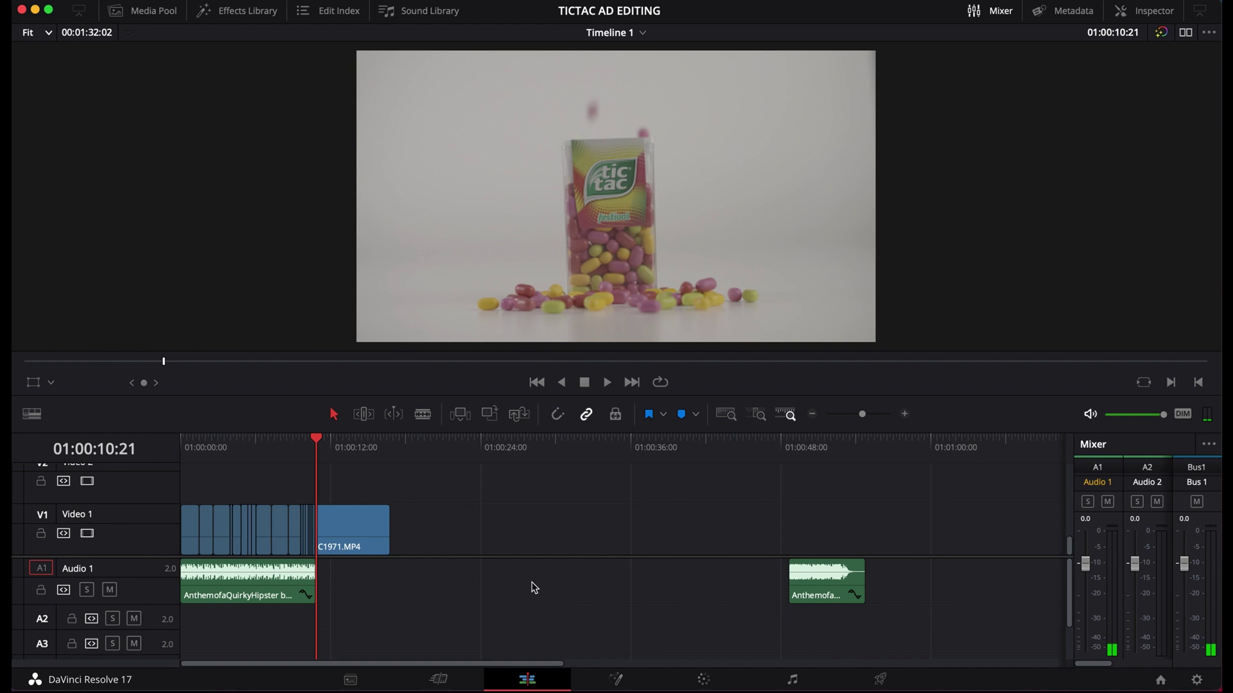
Slide the song ending left until it butts the first music piece under C1971.
left_click_drag(802, 584, 337, 592)
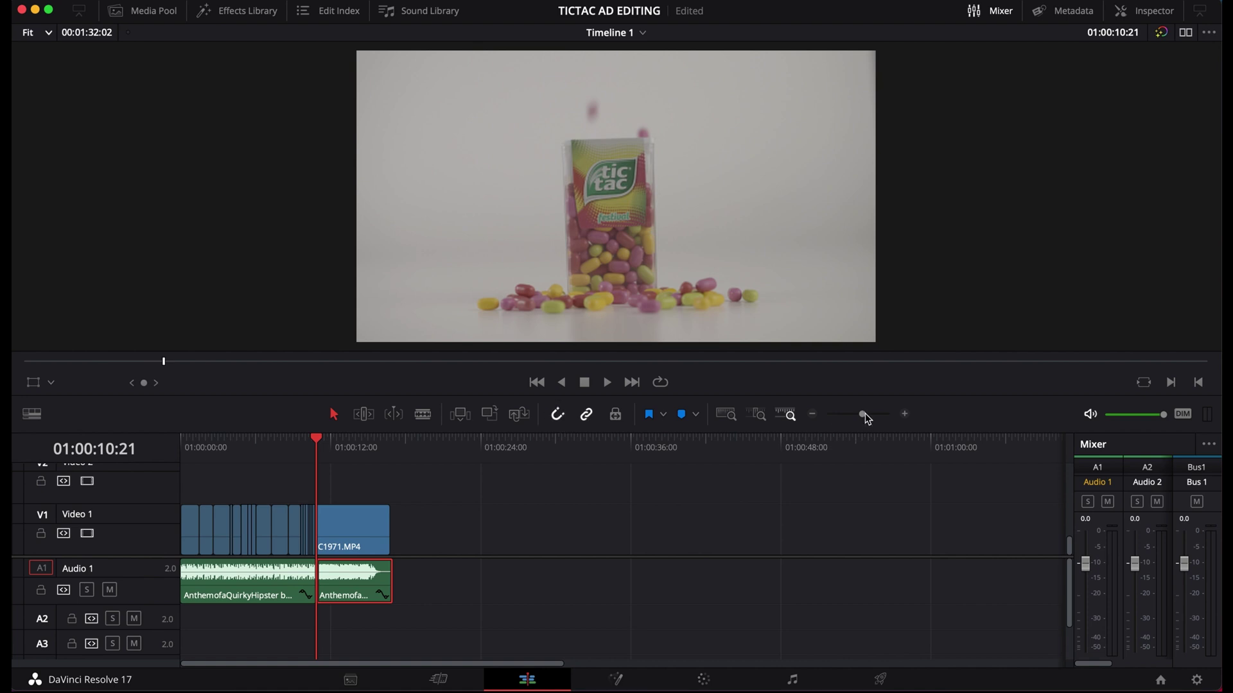
left_click_drag(864, 414, 874, 414)
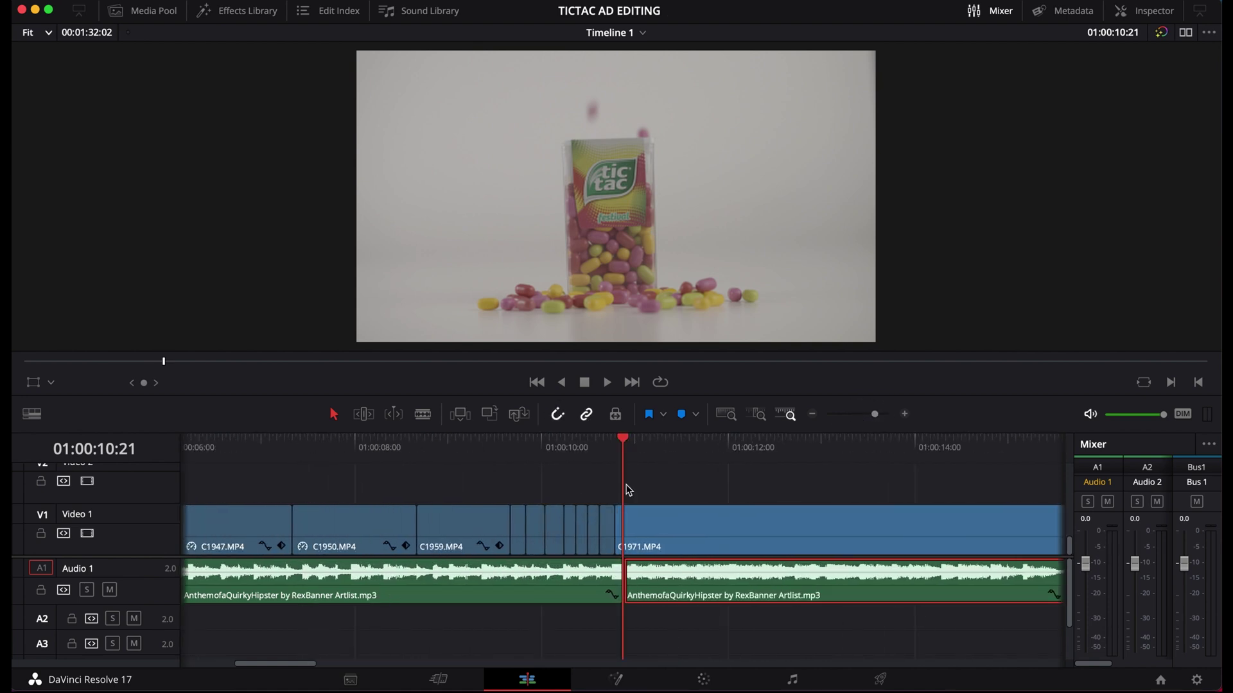
left_click_drag(618, 459, 616, 458)
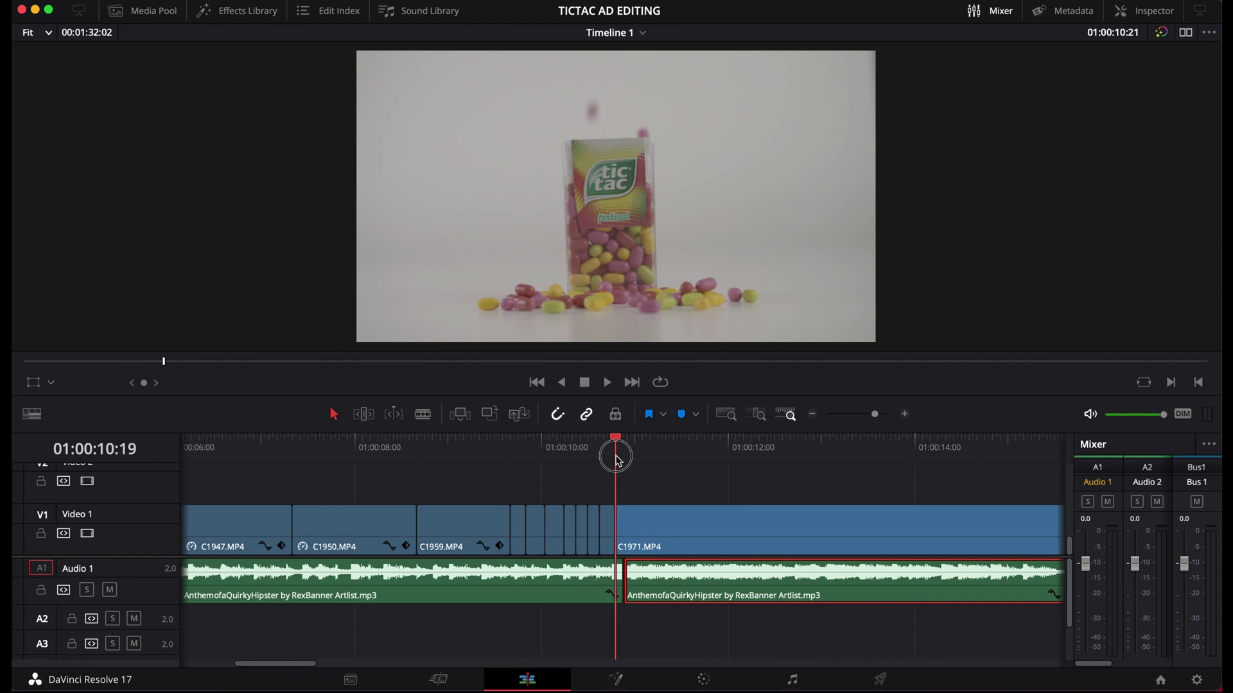
left_click(678, 590)
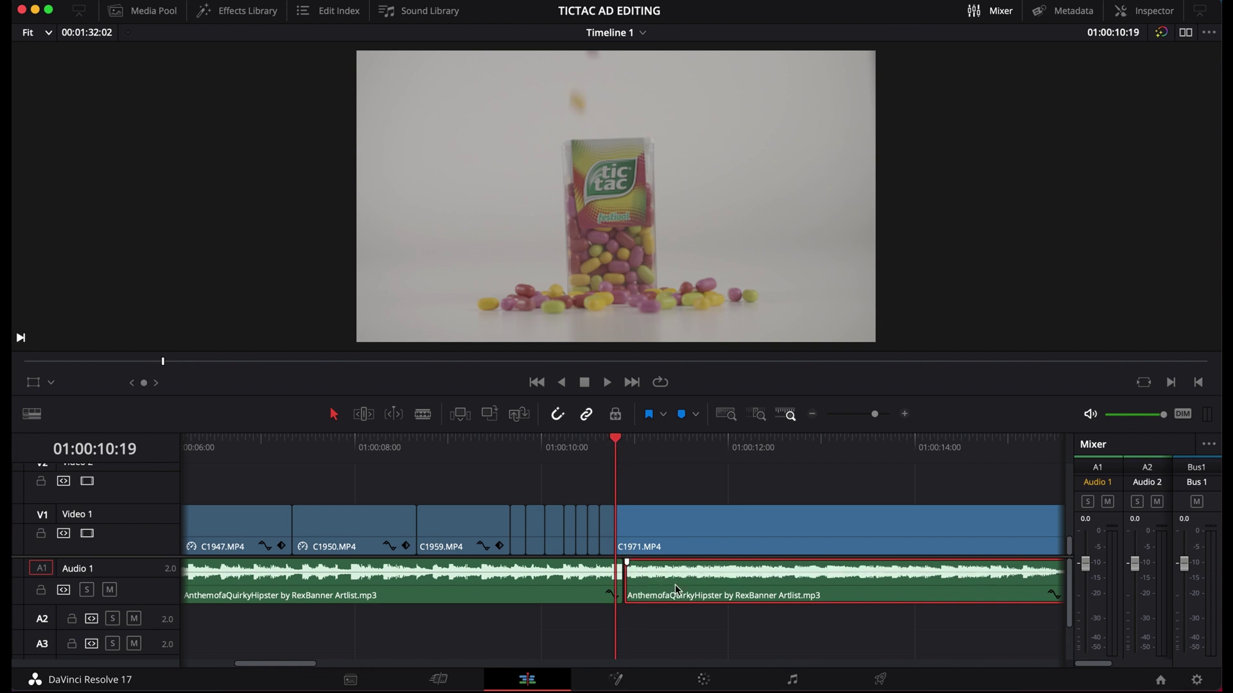
left_click_drag(673, 590, 663, 590)
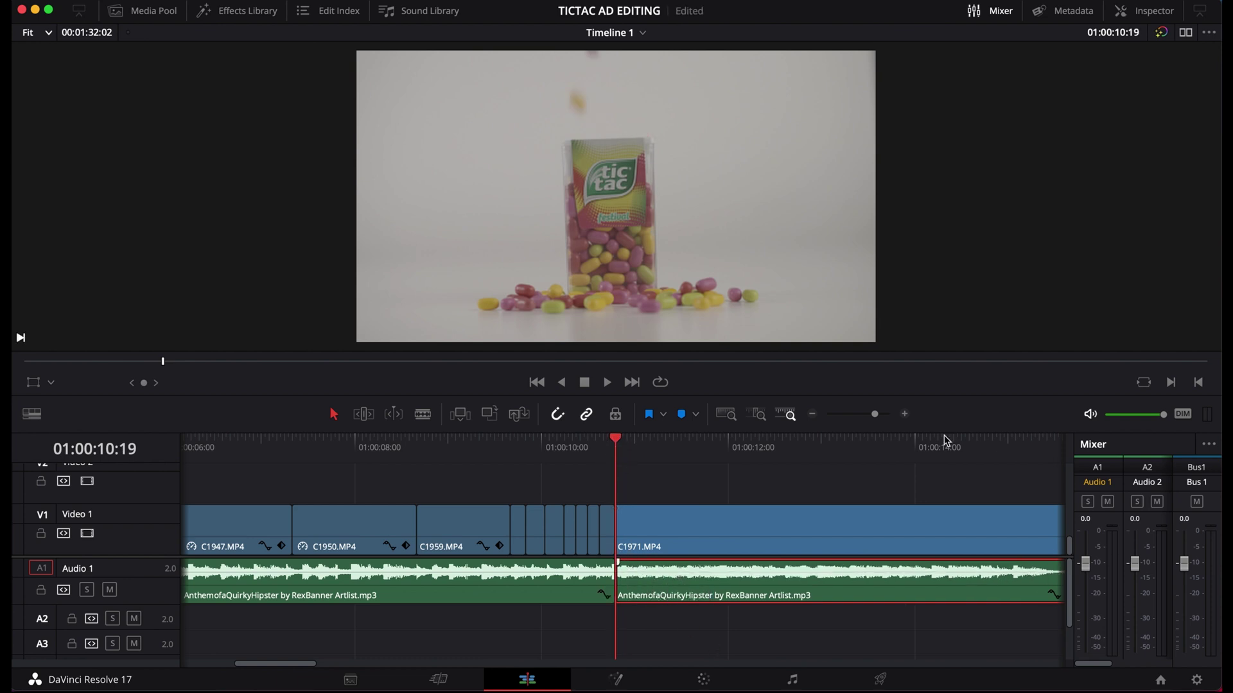
left_click(875, 415)
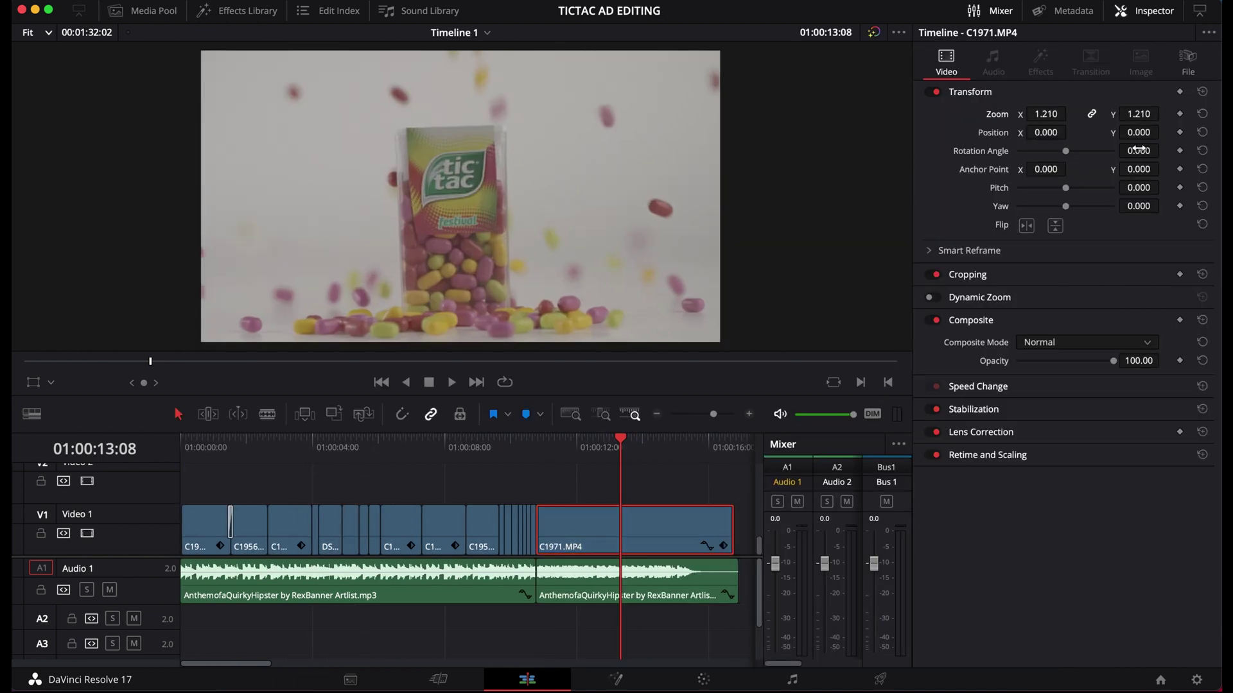
Set C1971 to rotation -1.2 and Position Y 24, then keyframe zoom 1.210 at 10:19 to 1.550 near 16:09.
left_click_drag(1130, 152, 1129, 152)
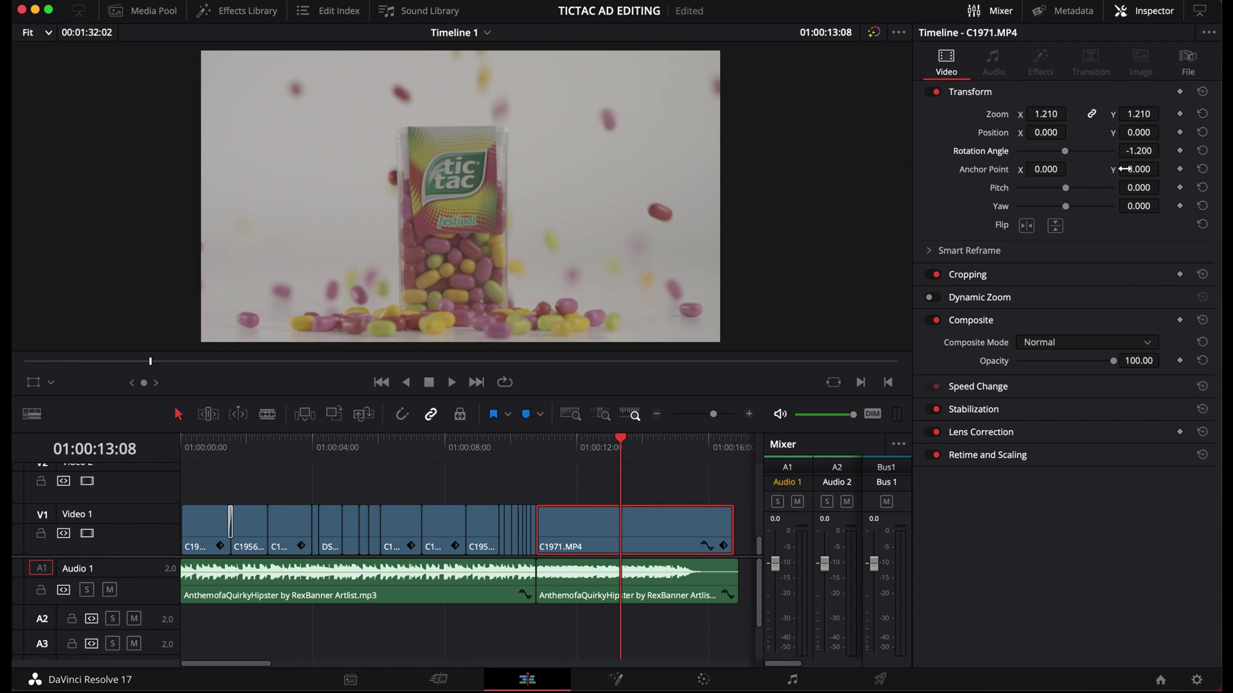
left_click_drag(1138, 135, 1138, 134)
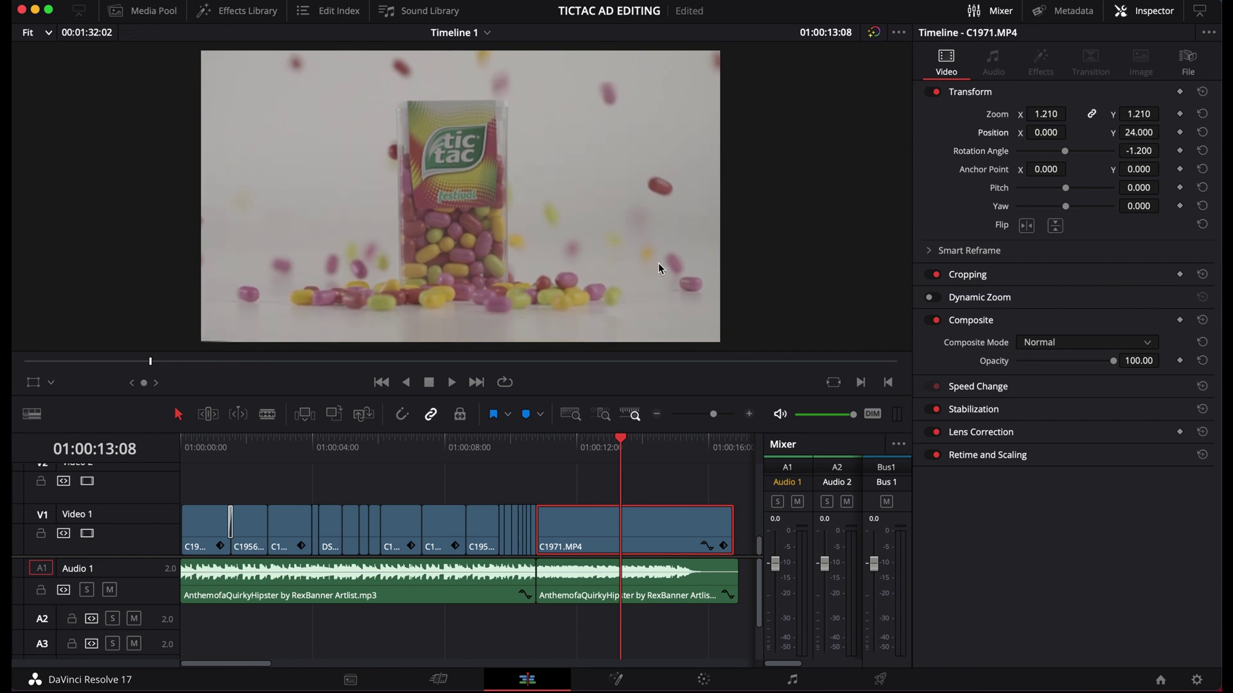
key("n")
left_click(538, 449)
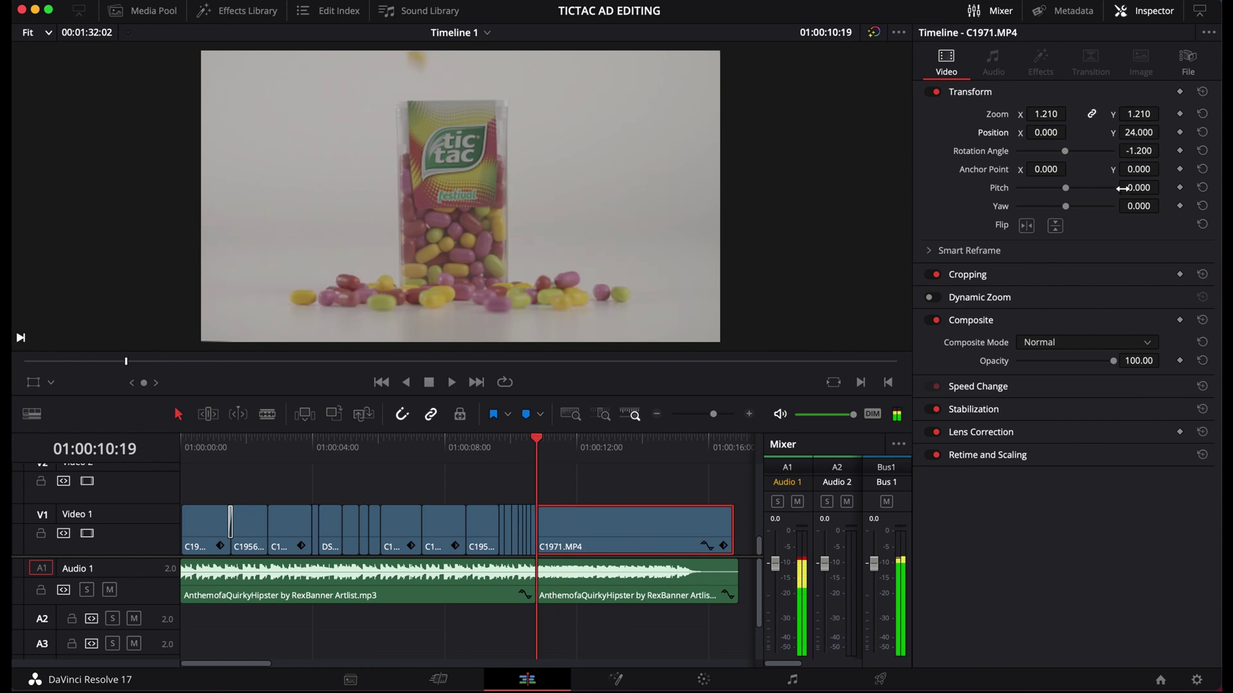
left_click(1180, 113)
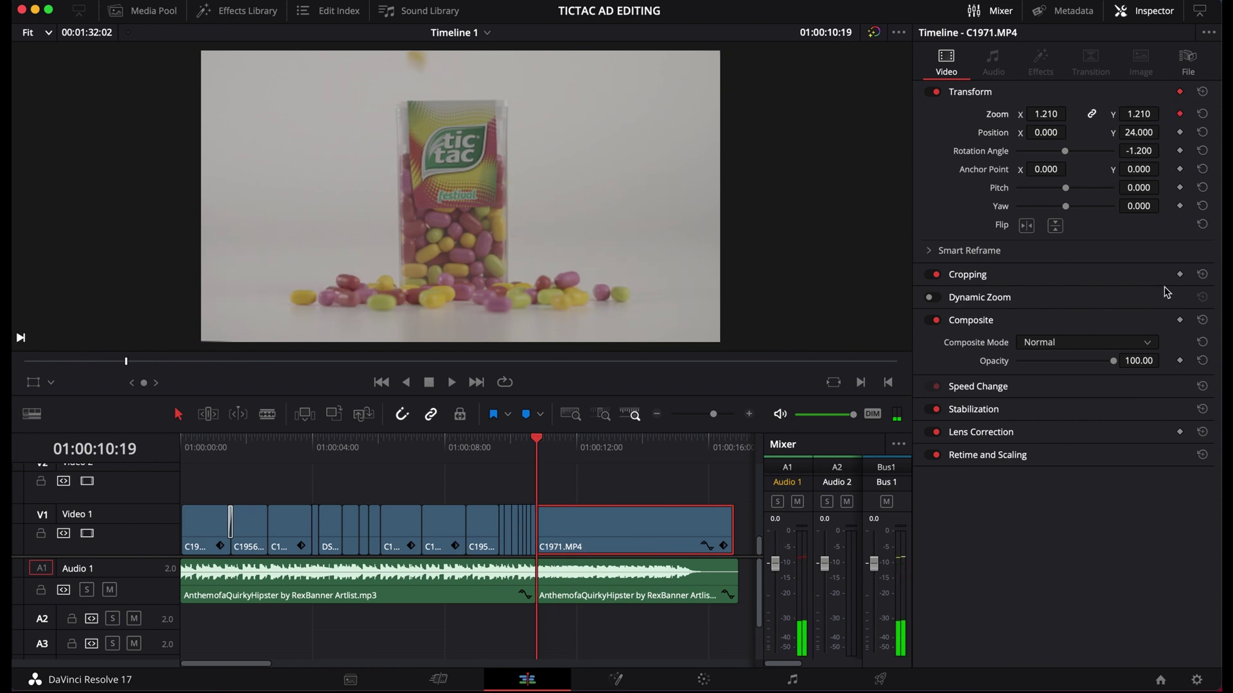
left_click_drag(724, 448, 721, 443)
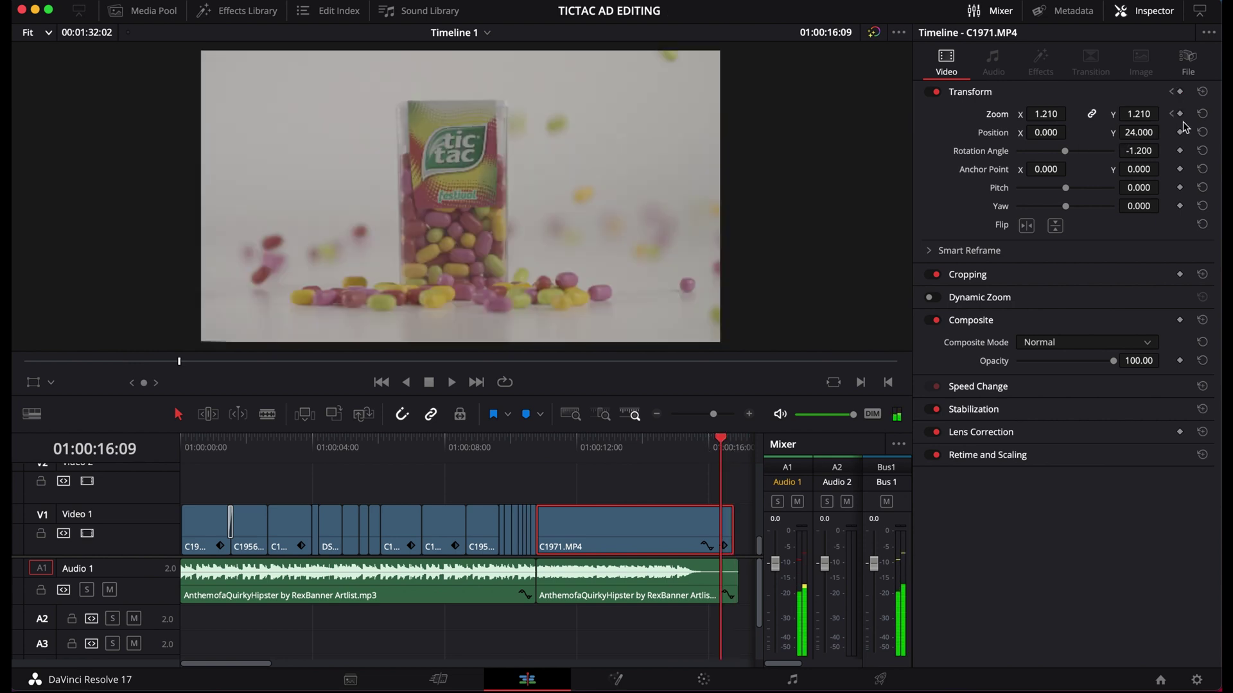
left_click_drag(1142, 114, 1175, 113)
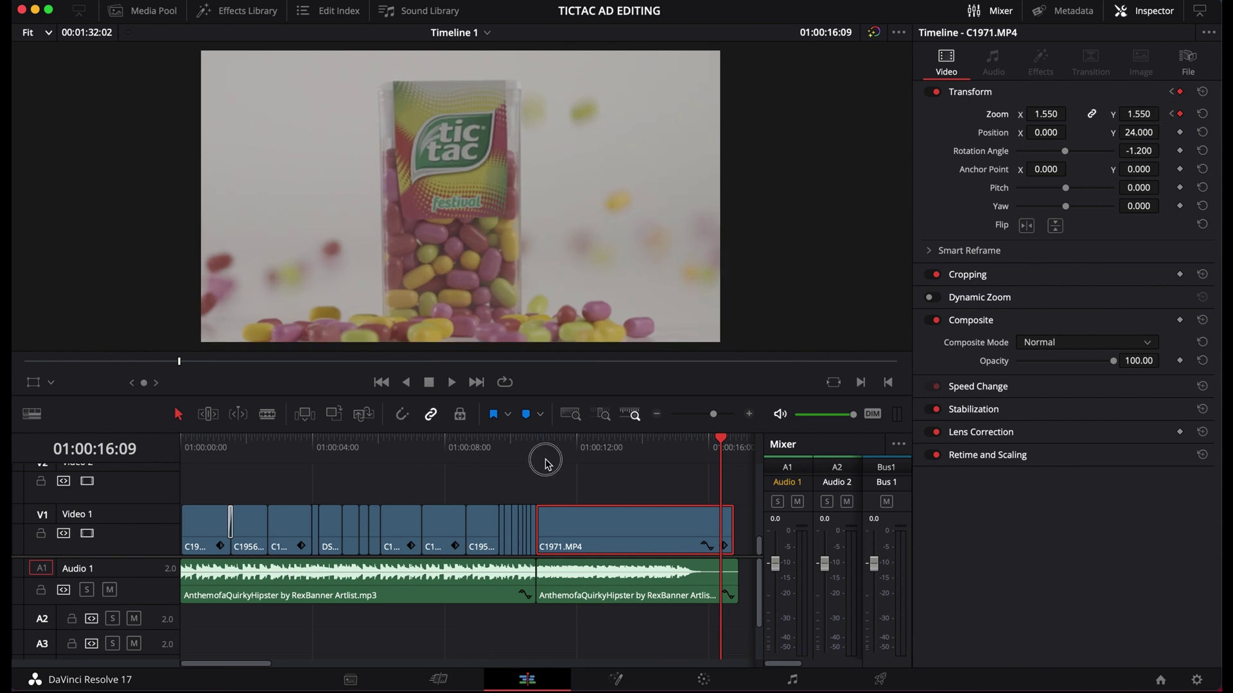